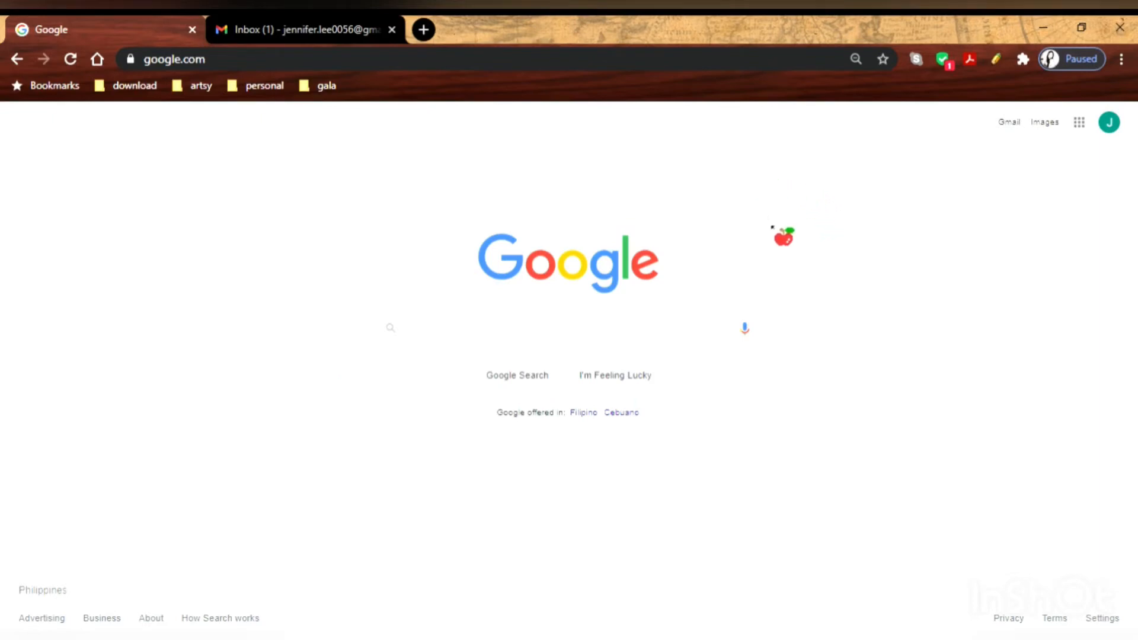
Search Google for 'adobeconnect' using the autocomplete suggestion.
click(683, 340)
text(a)
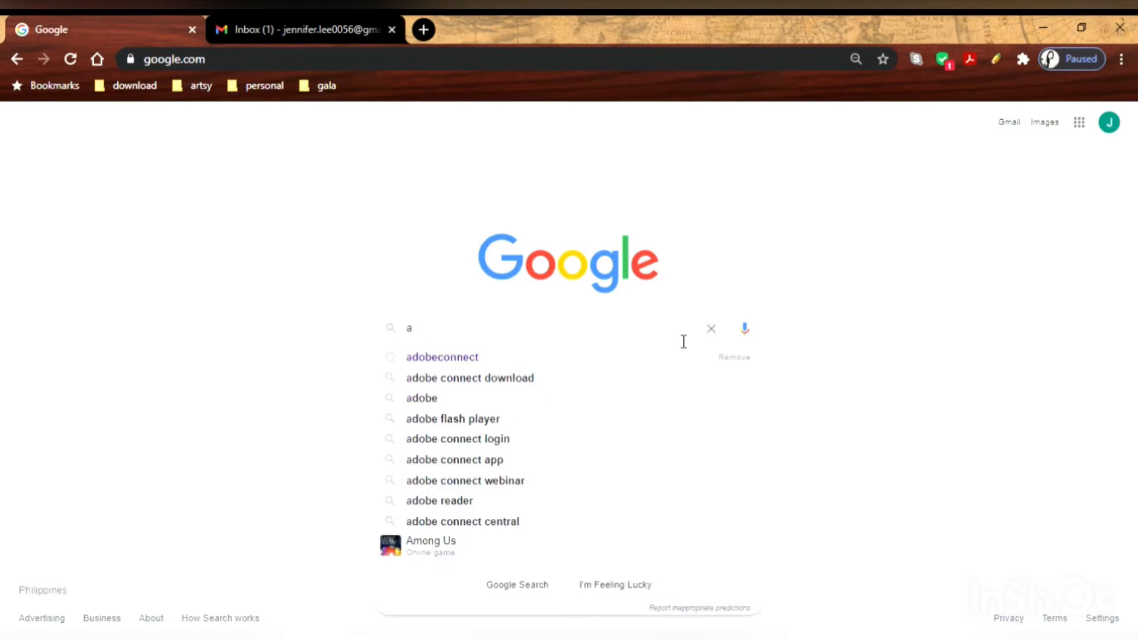
text(do)
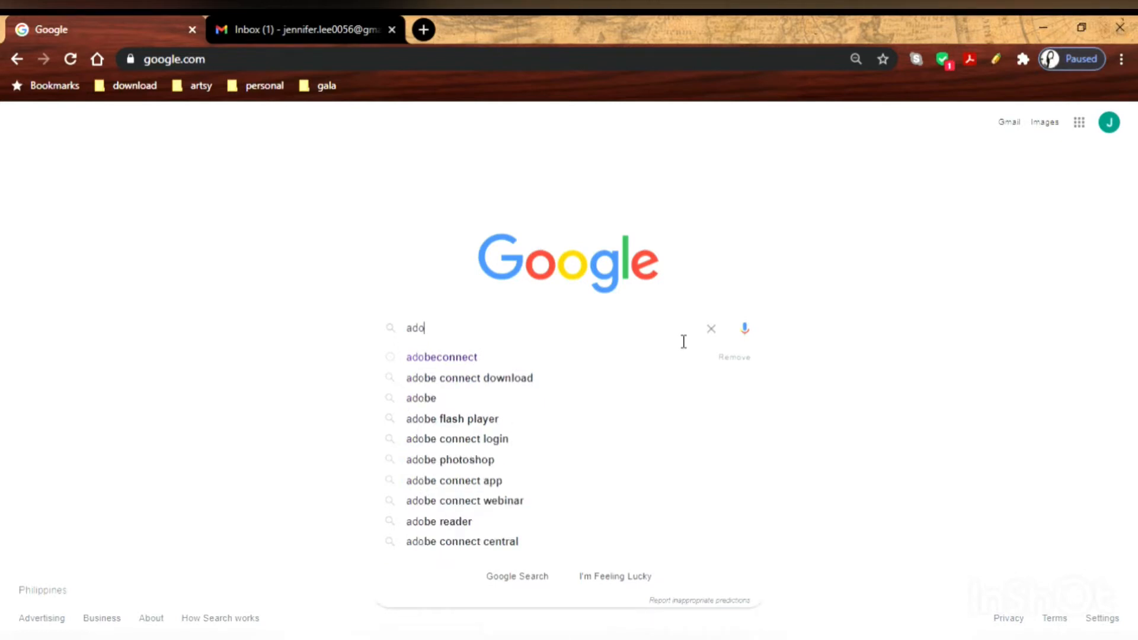
text(beconne)
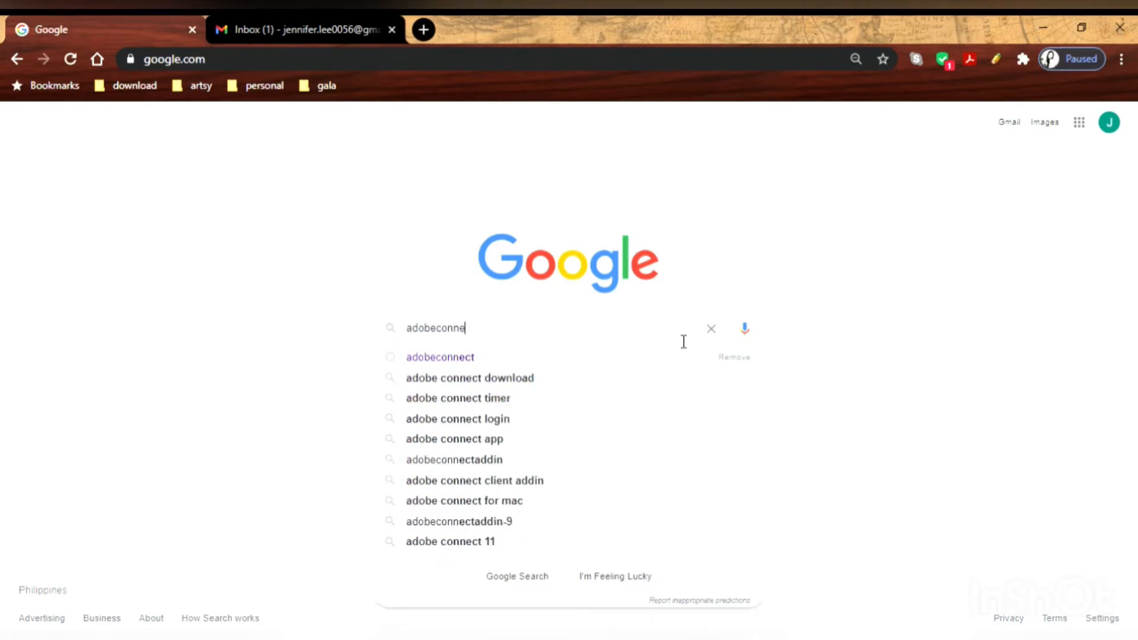
click(671, 359)
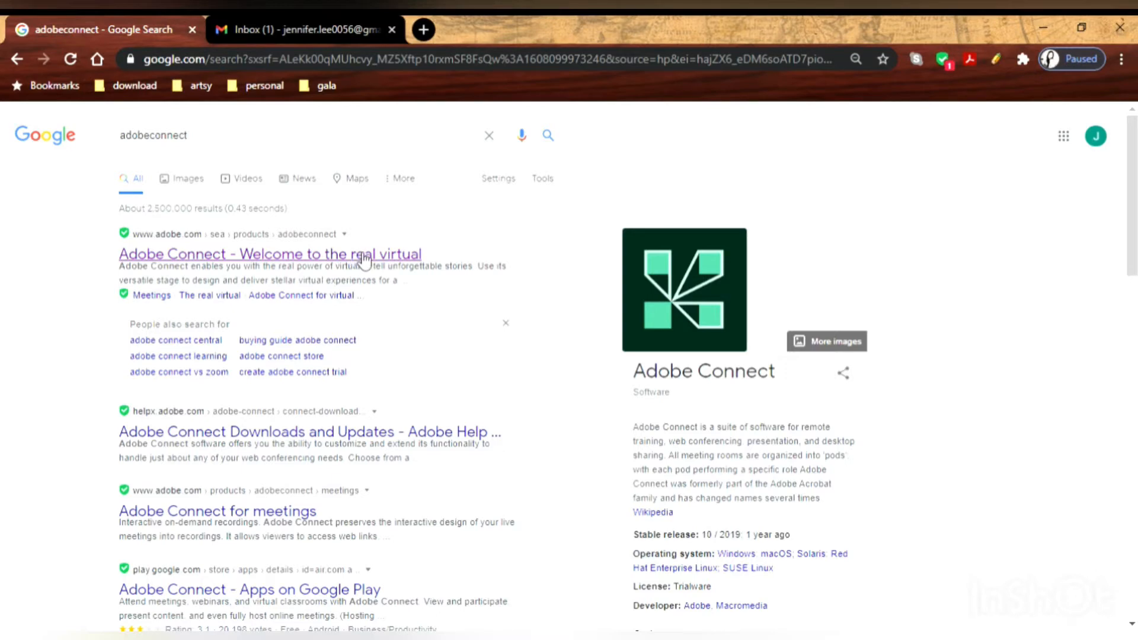
Open the 'Adobe Connect - Welcome to the real virtual' search result.
click(363, 259)
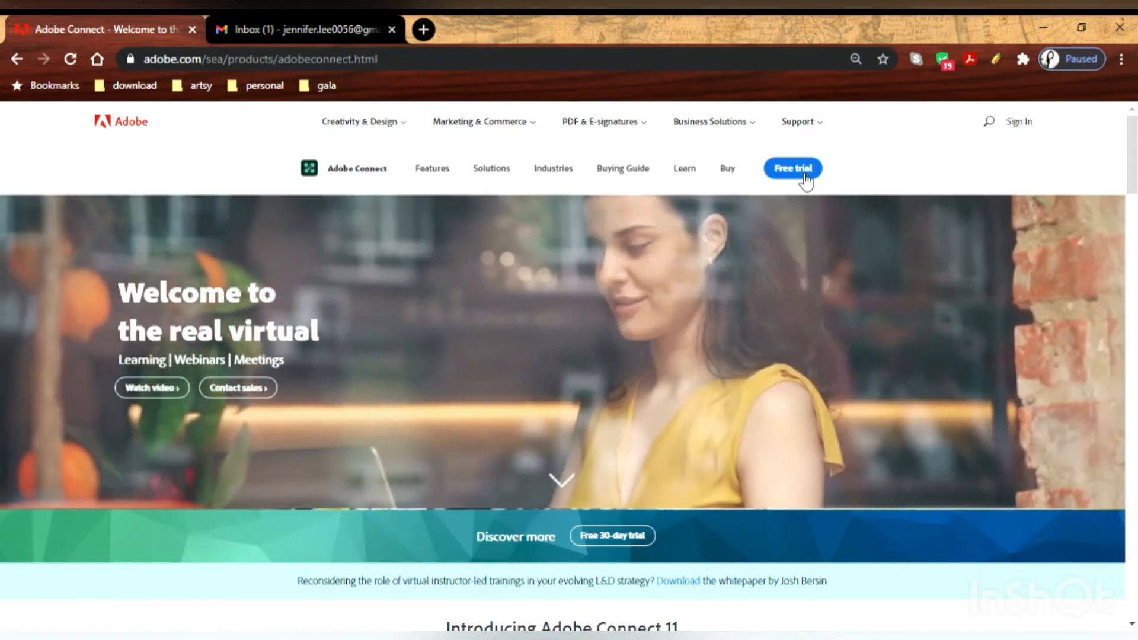
Start the free trial sign-up and enter the account e-mail address.
click(803, 178)
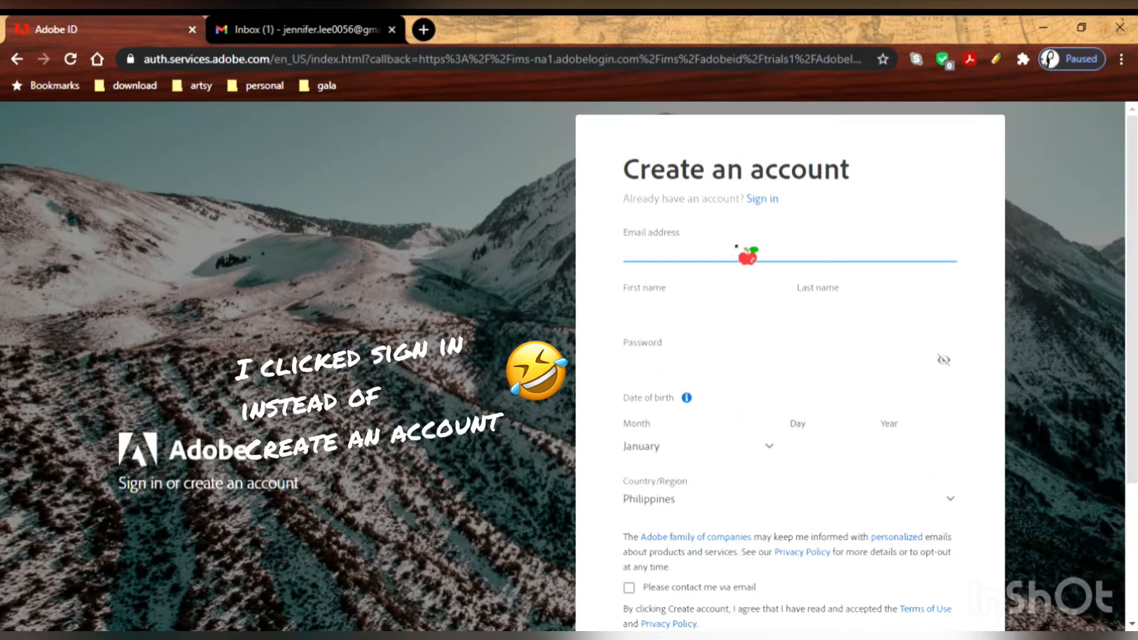
click(686, 229)
click(700, 262)
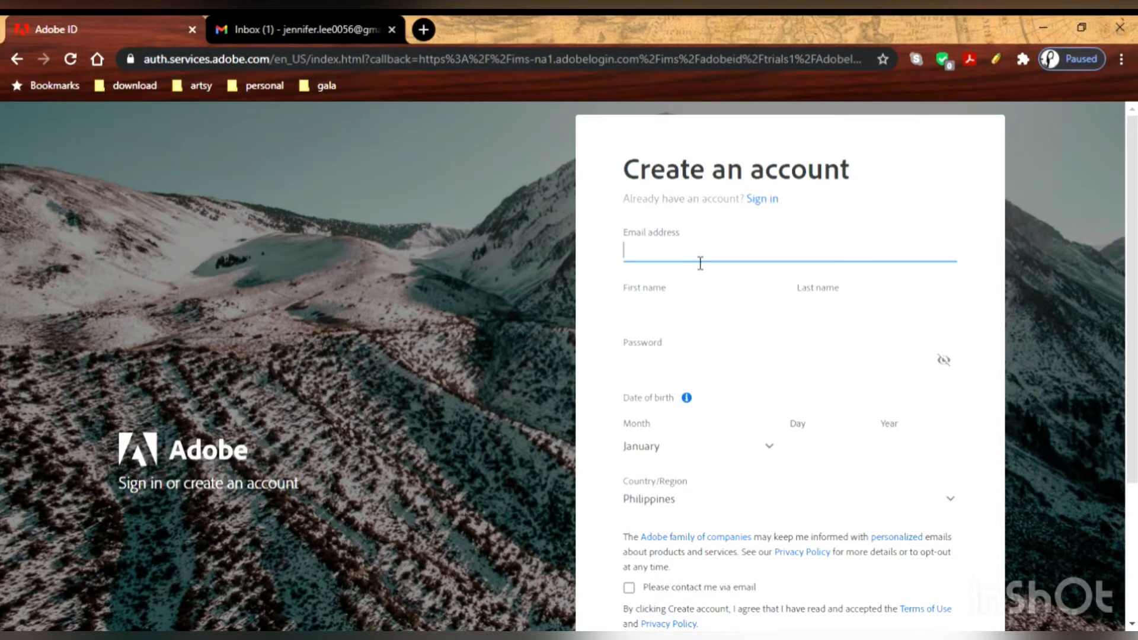
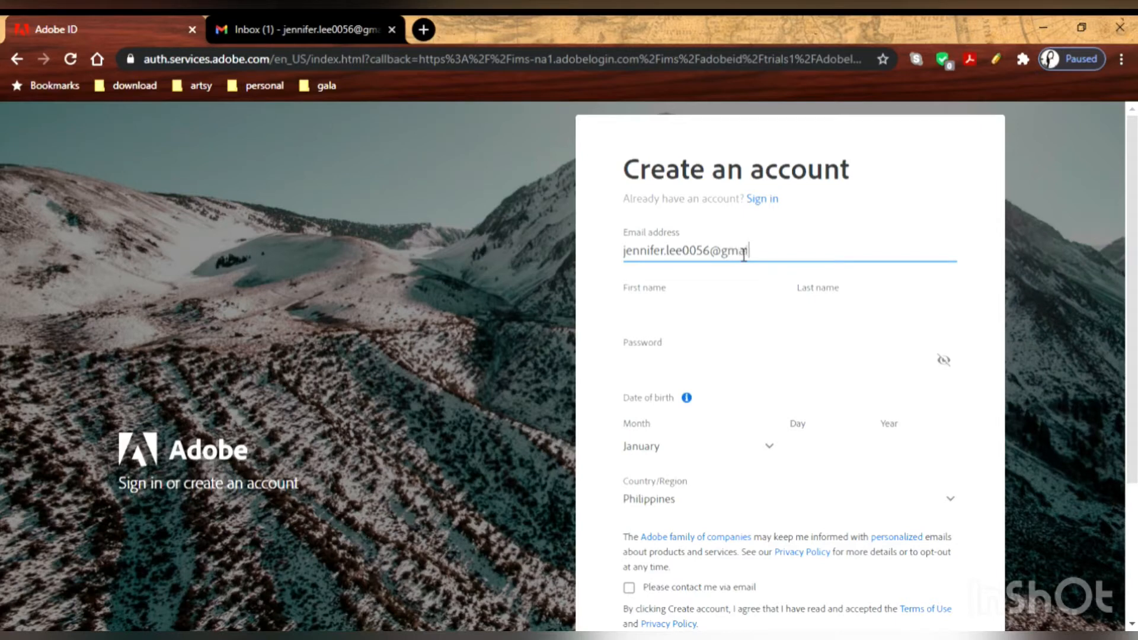
Enter the account holder's first and last name and a password.
click(735, 311)
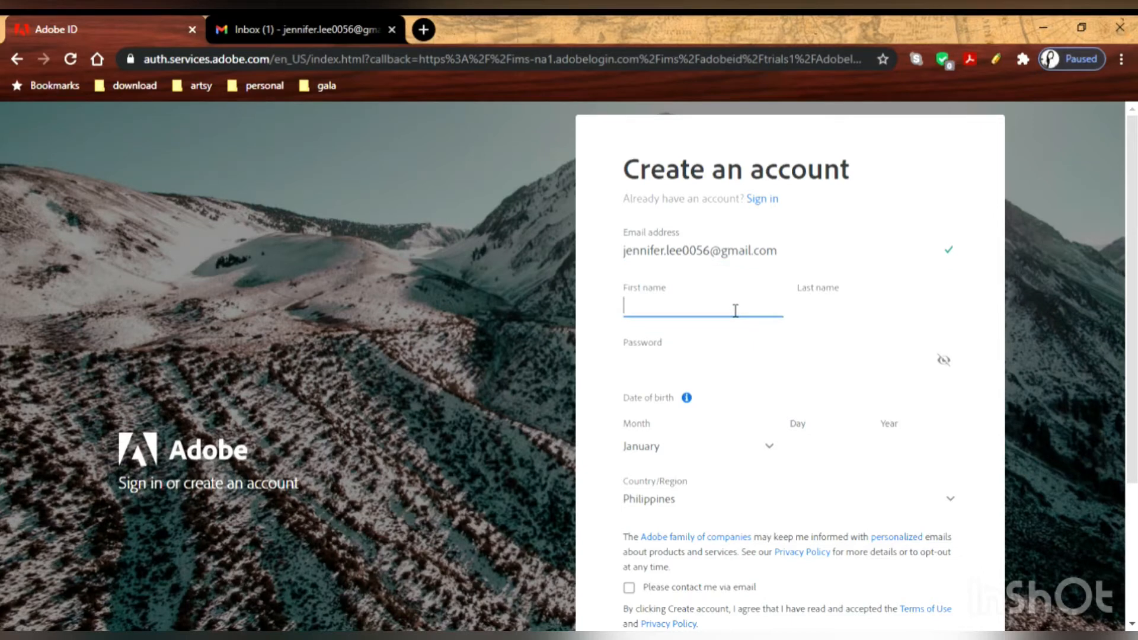
click(848, 320)
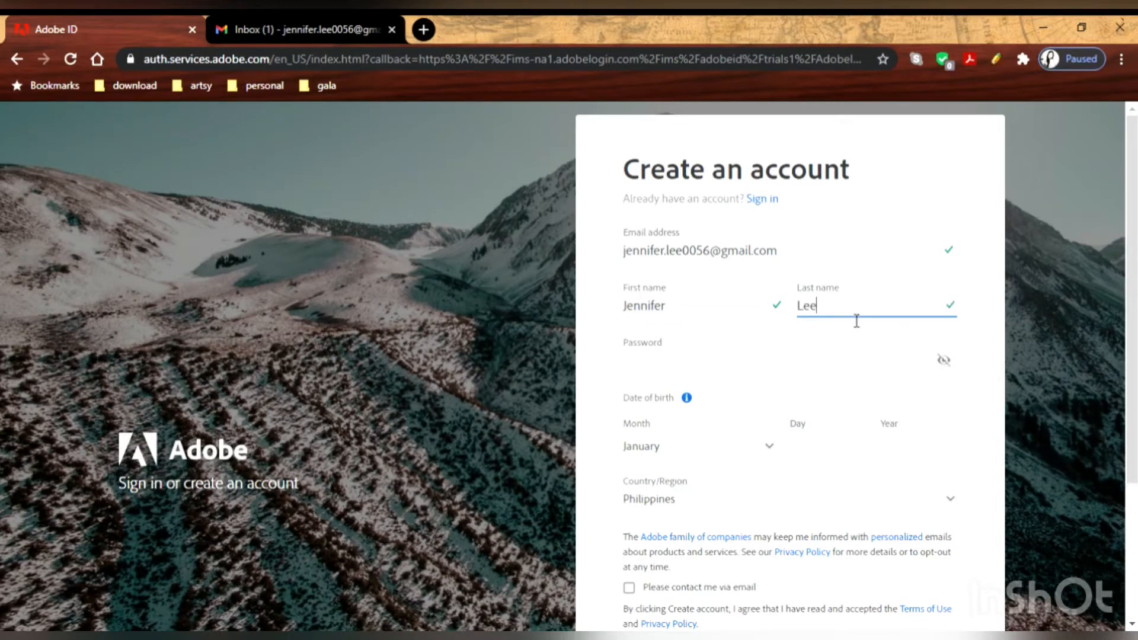
click(785, 360)
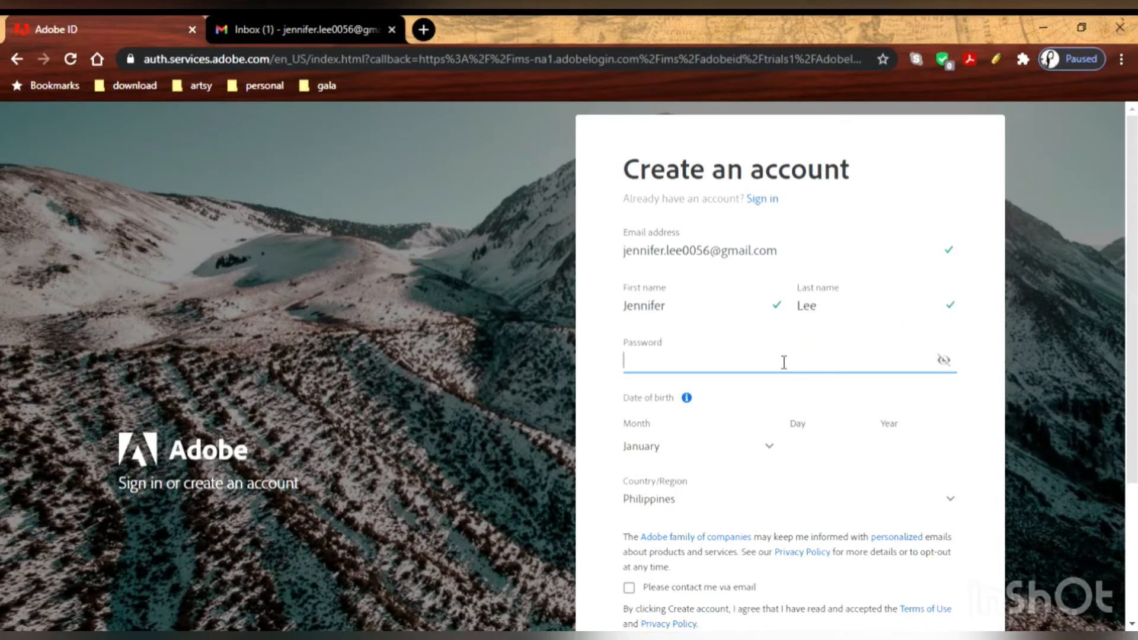
text(****)
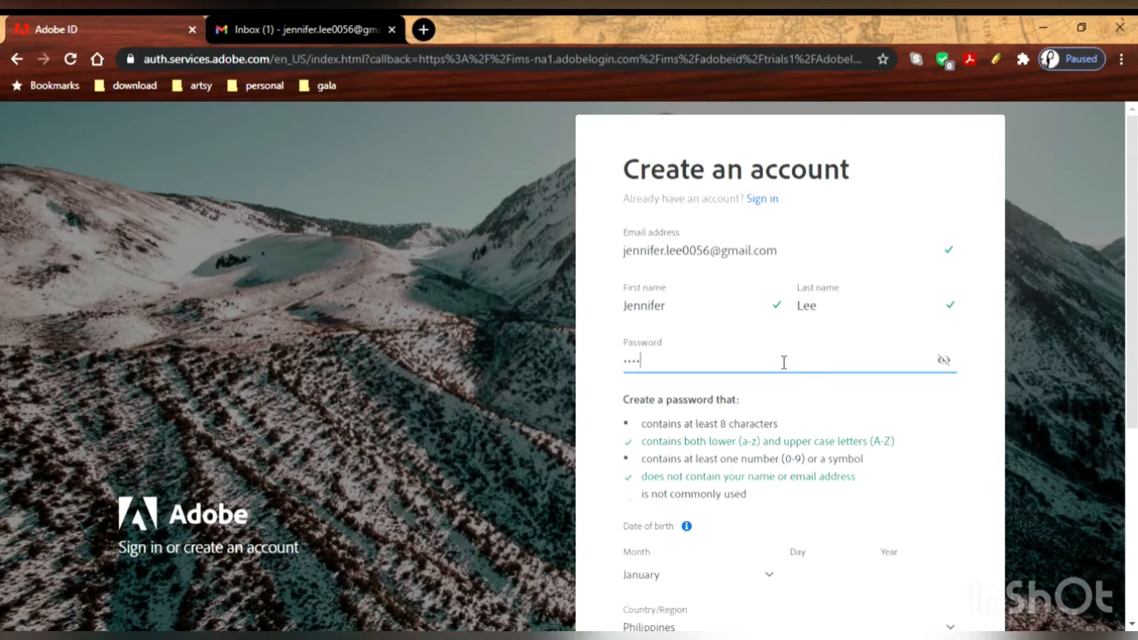
text(****)
Fill in the birth month, day and year on the sign-up form.
scroll(637, 424, down, 5)
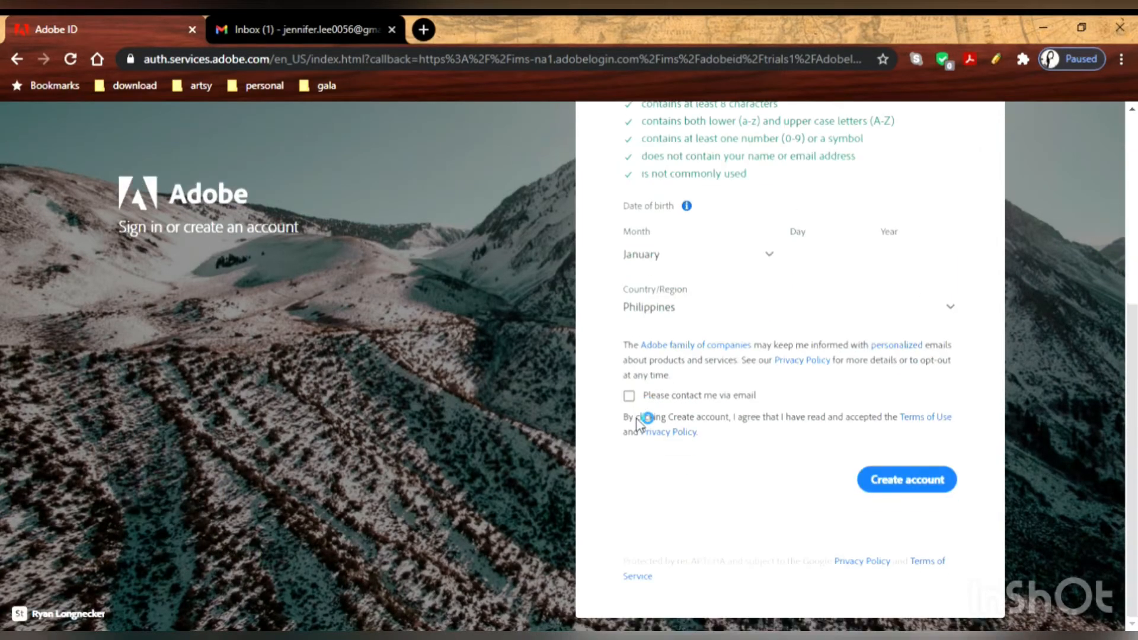
scroll(681, 332, up, 3)
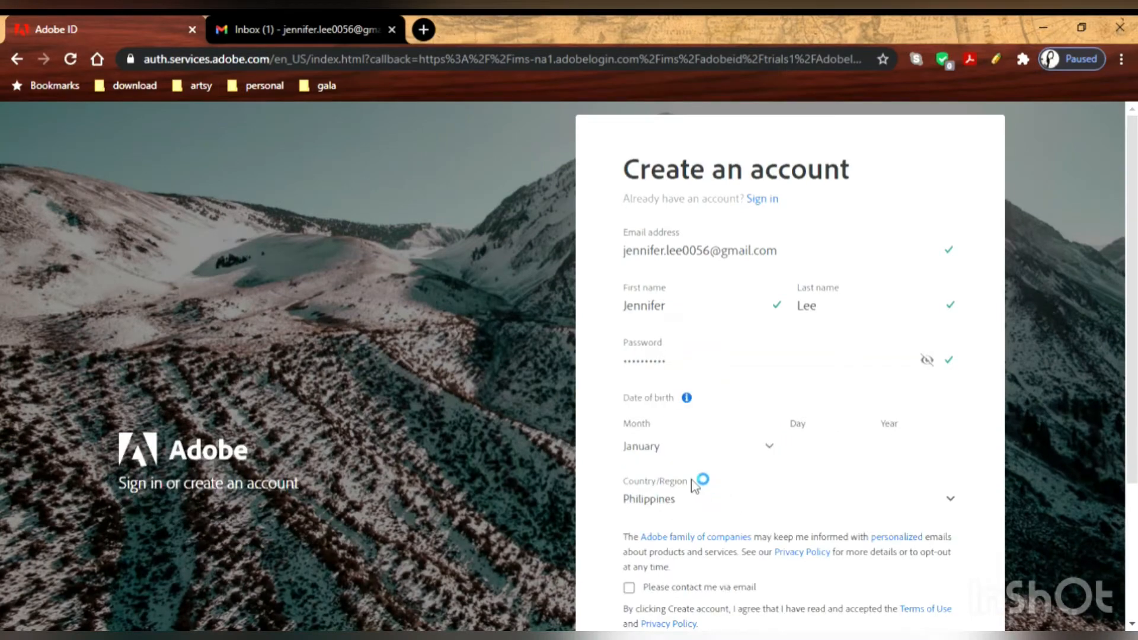
scroll(892, 381, down, 3)
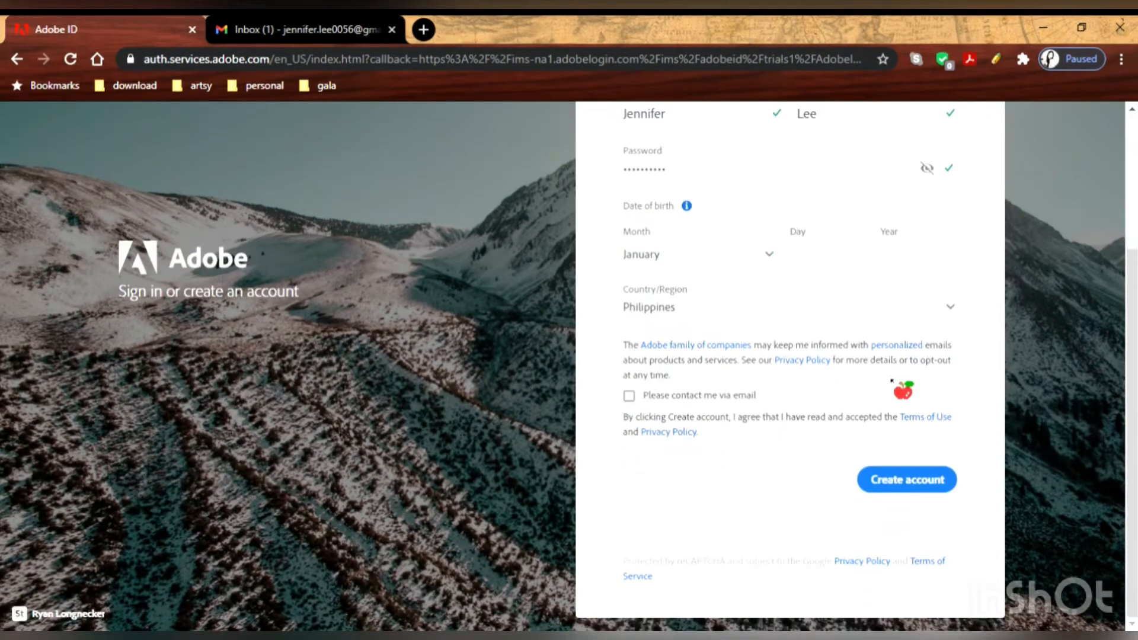
click(728, 266)
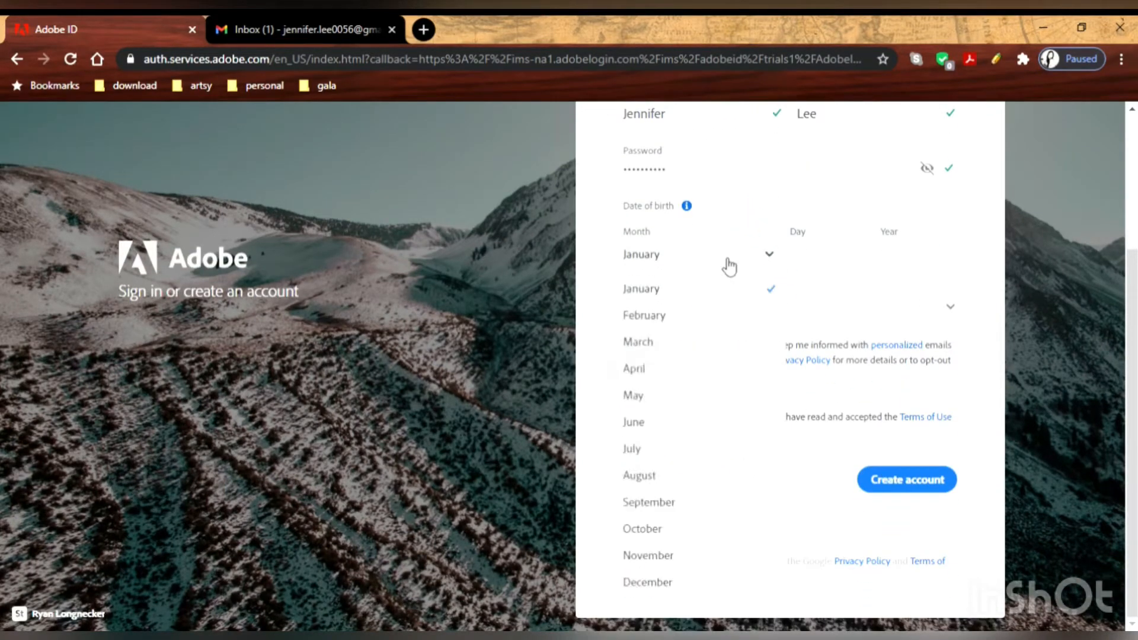
click(658, 397)
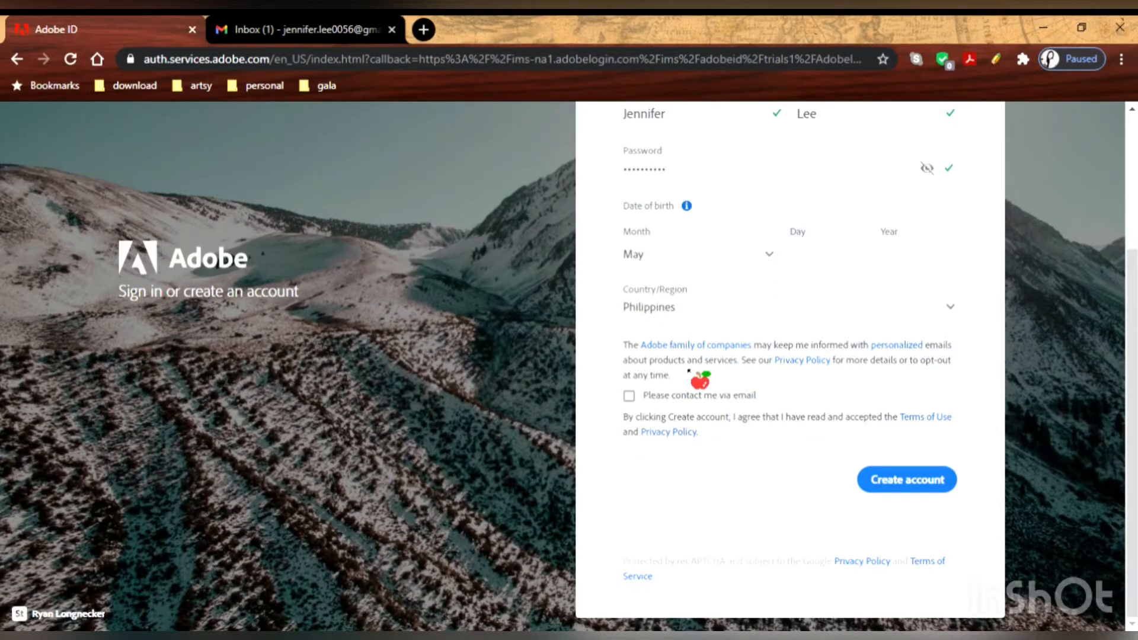
click(673, 268)
click(676, 289)
click(815, 259)
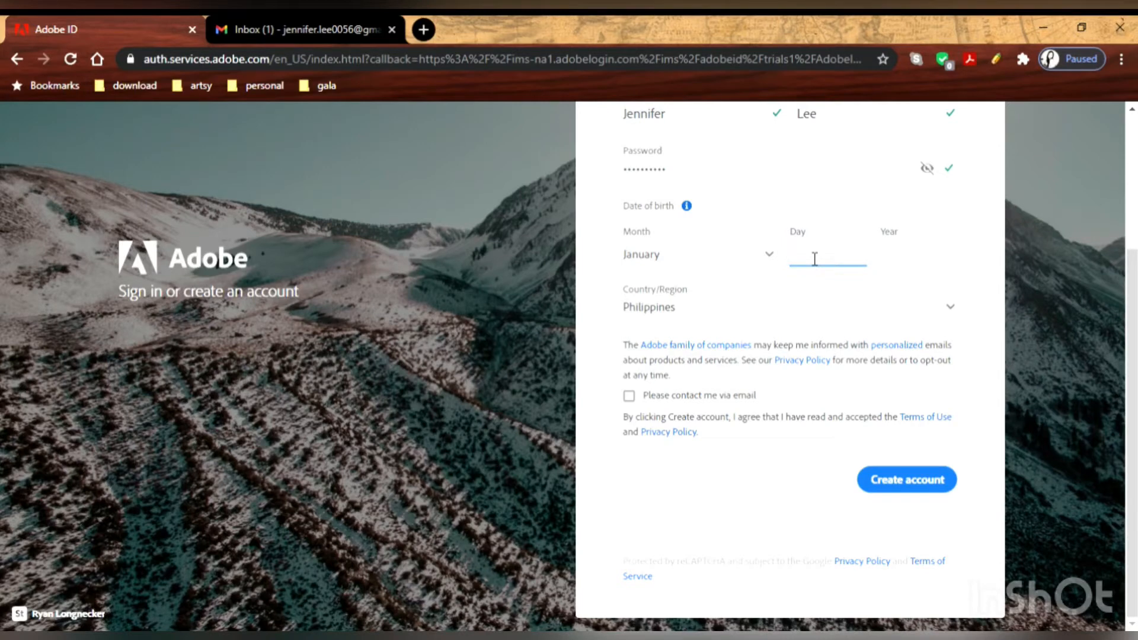
text(25)
click(920, 262)
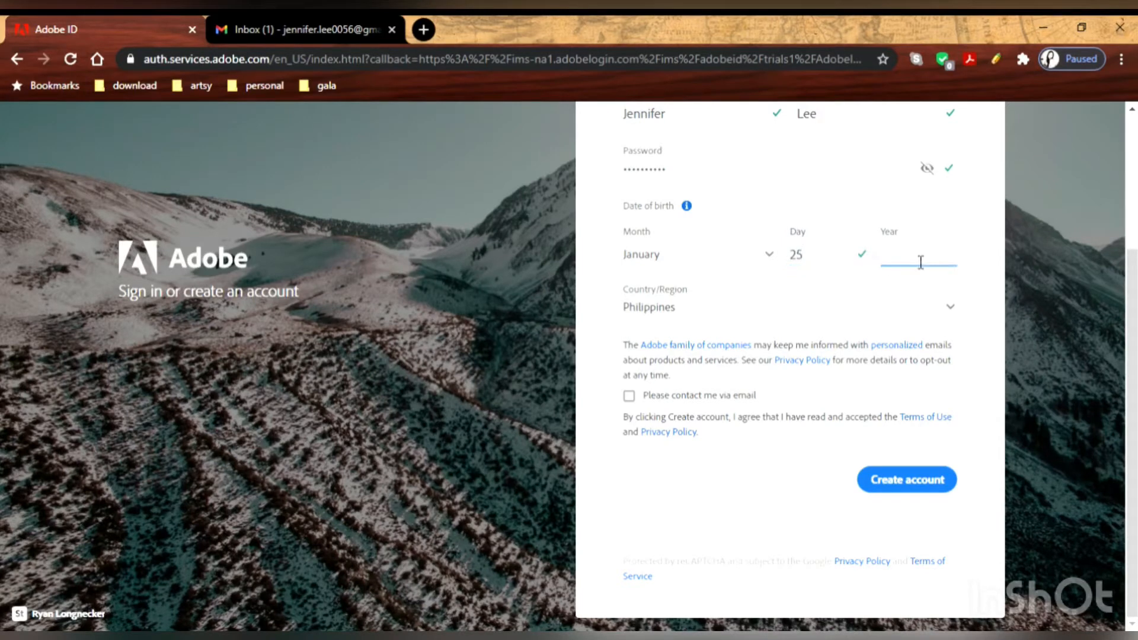
text(1995)
Submit the form to create the Adobe account.
scroll(818, 426, up, 3)
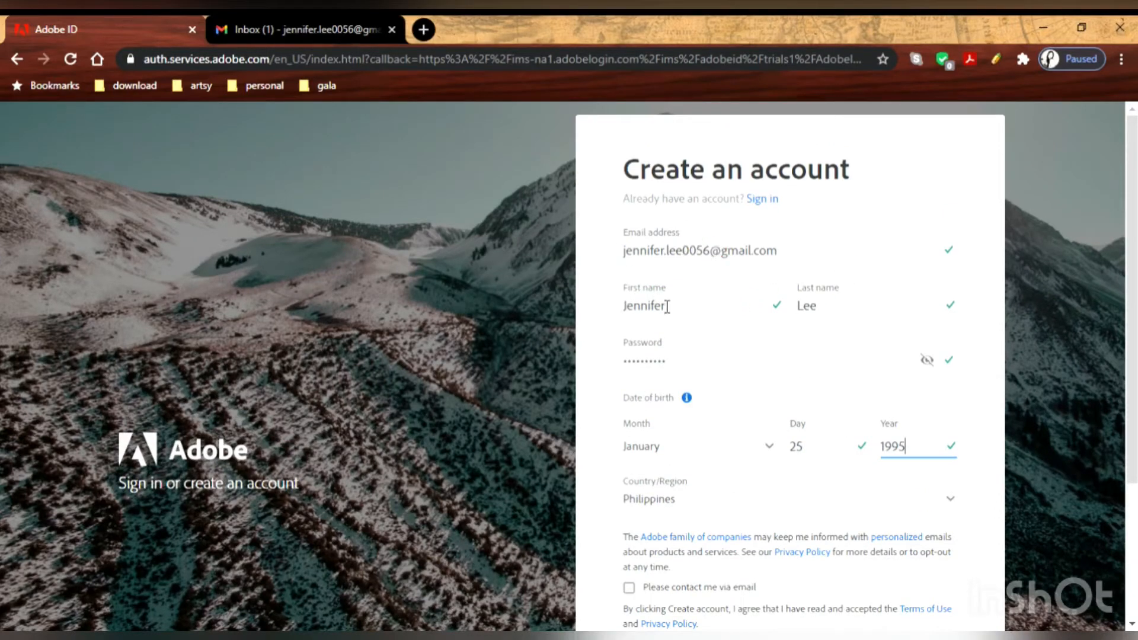
scroll(856, 386, down, 3)
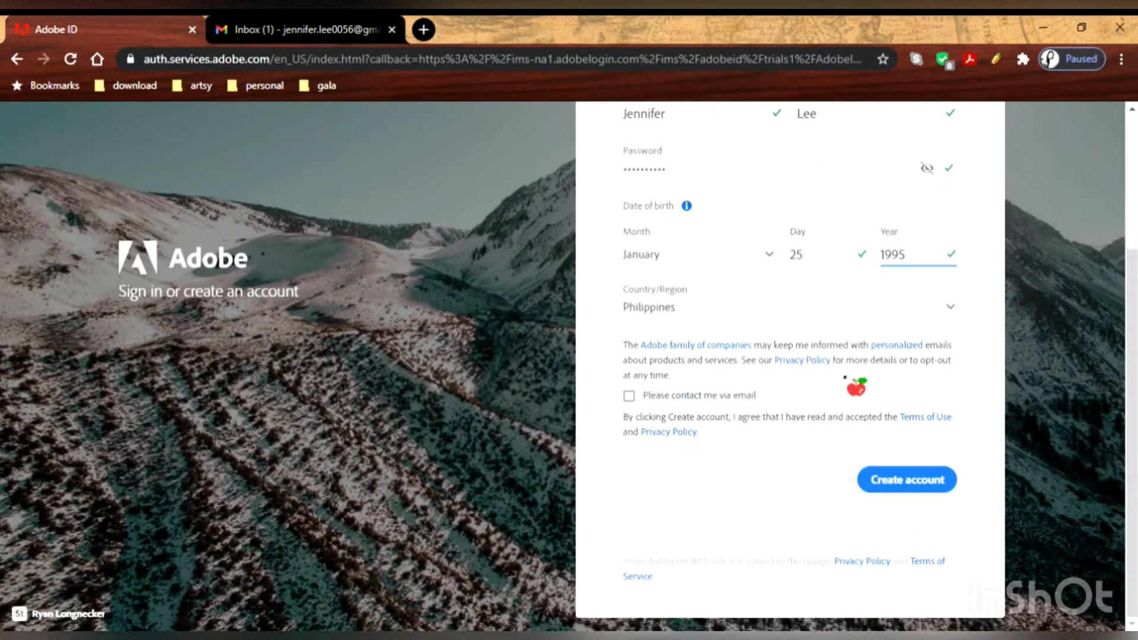
click(918, 483)
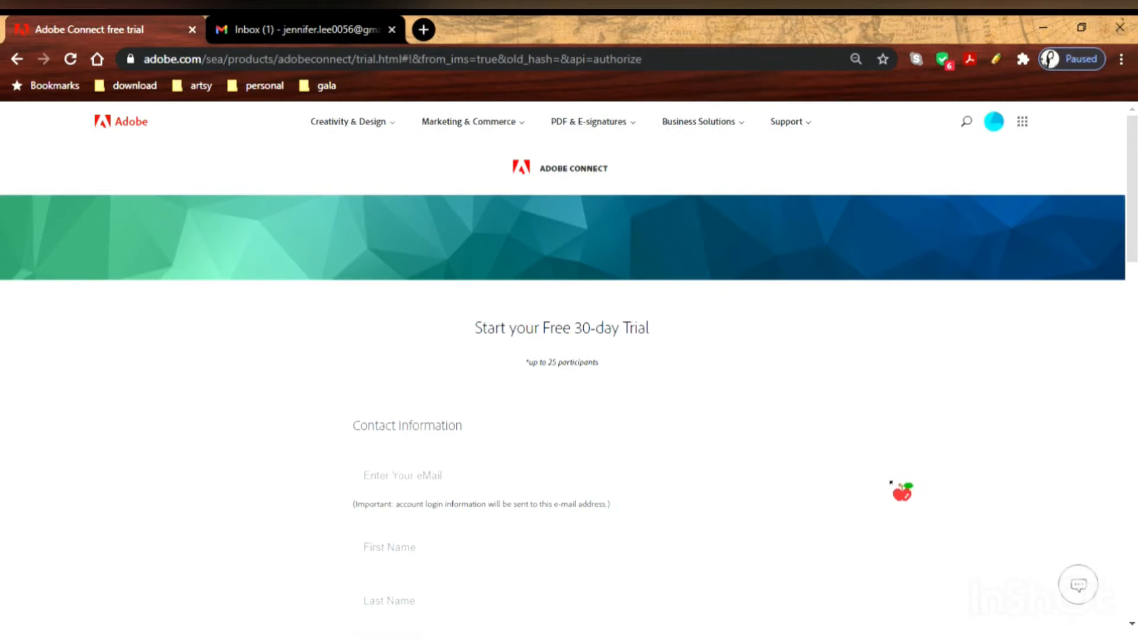
Enter and correct the contact e-mail address on the trial form.
scroll(894, 483, down, 8)
scroll(889, 418, up, 8)
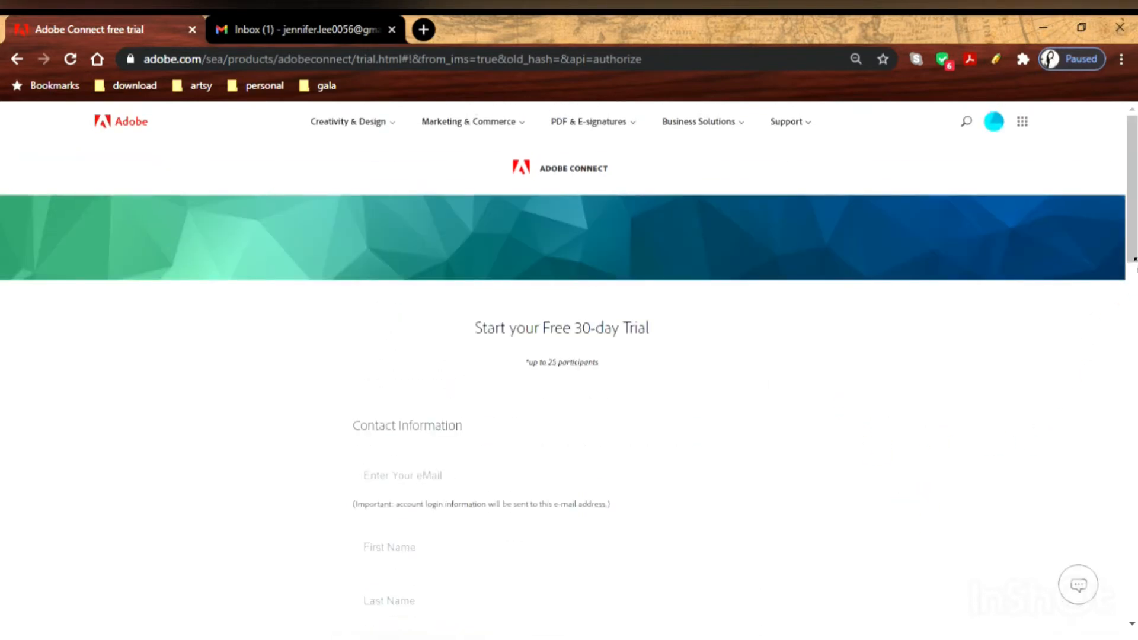
scroll(934, 436, down, 2)
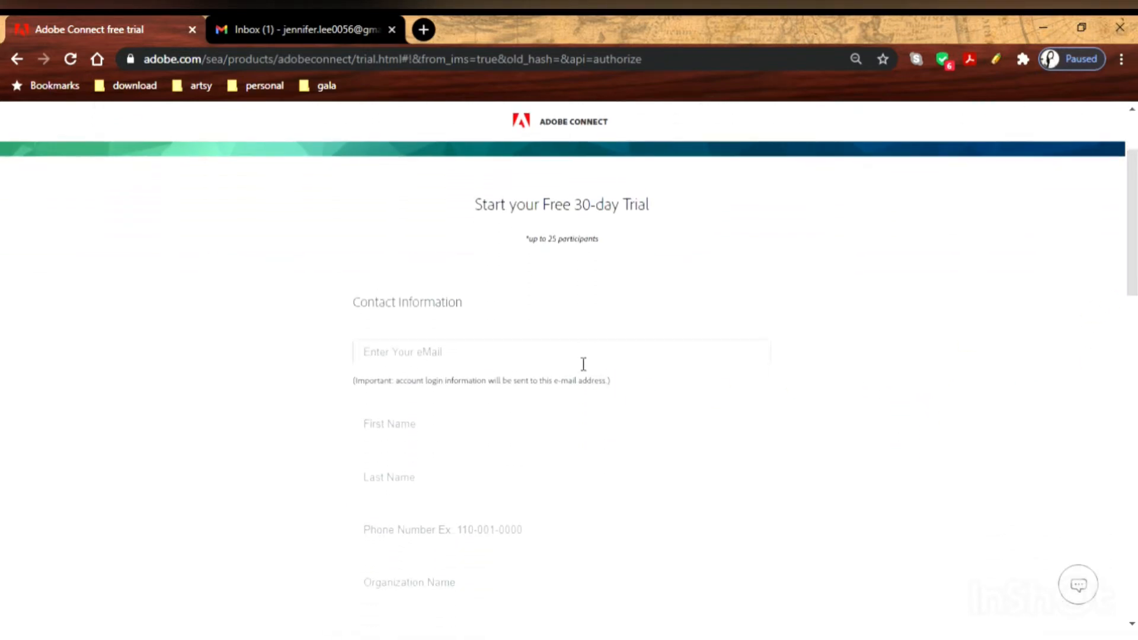
click(583, 363)
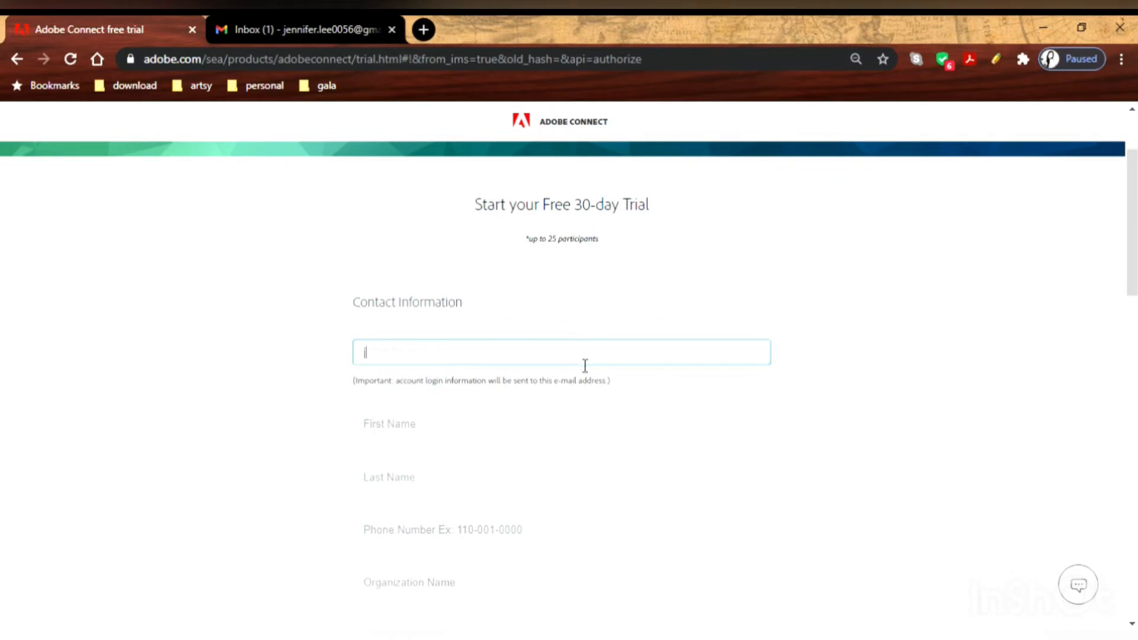
key(Tab)
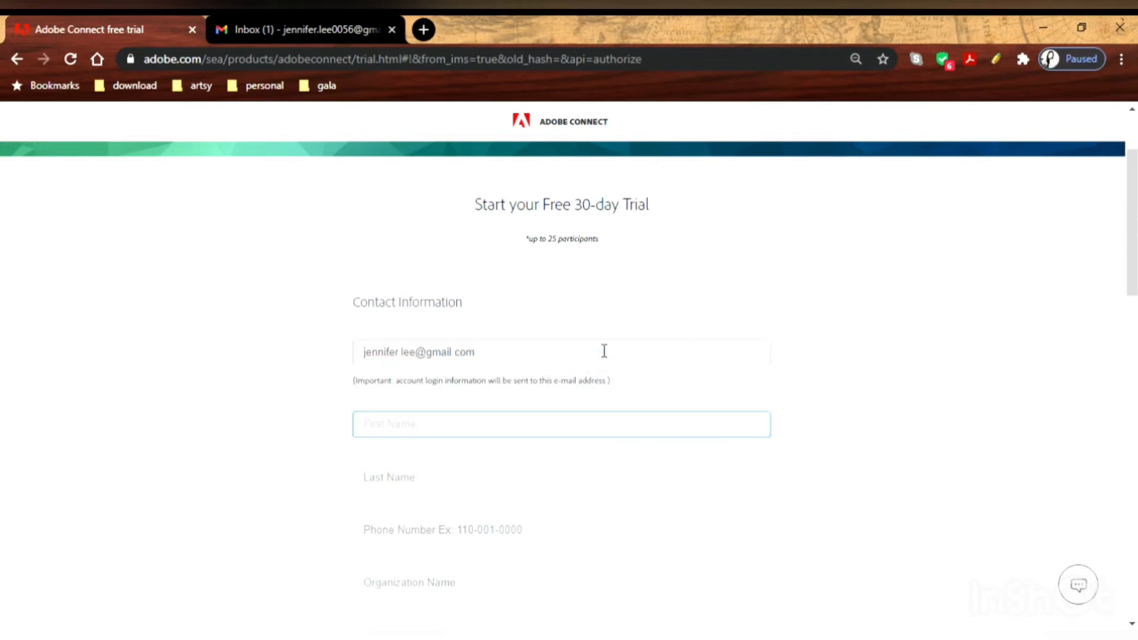
click(424, 356)
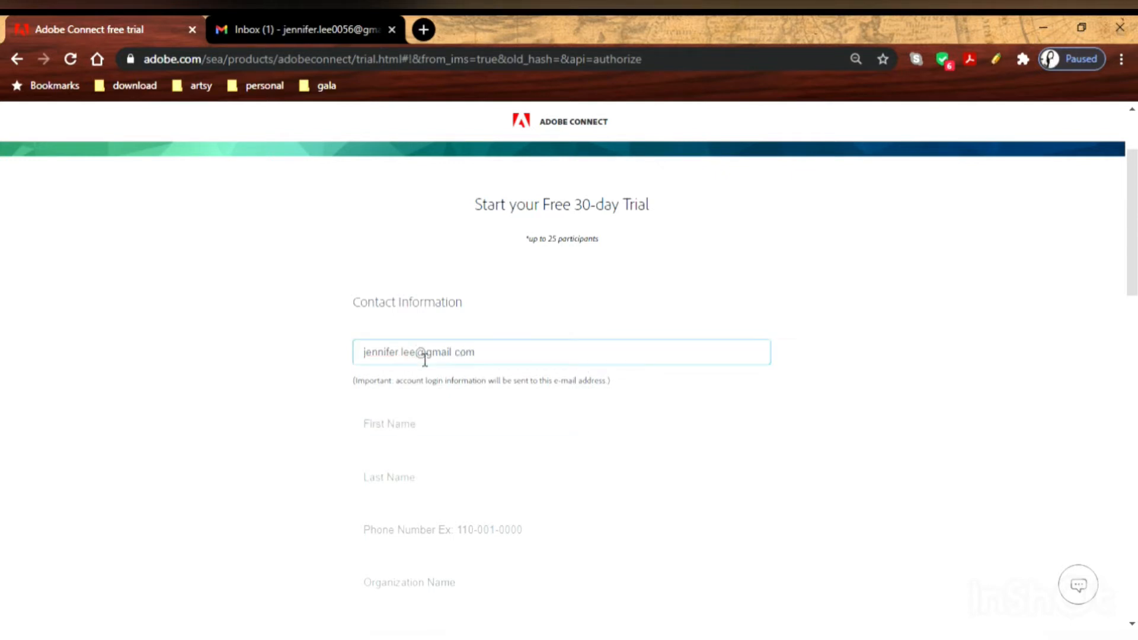
text(0056)
Fill in the contact's first and last name on the trial form.
click(441, 424)
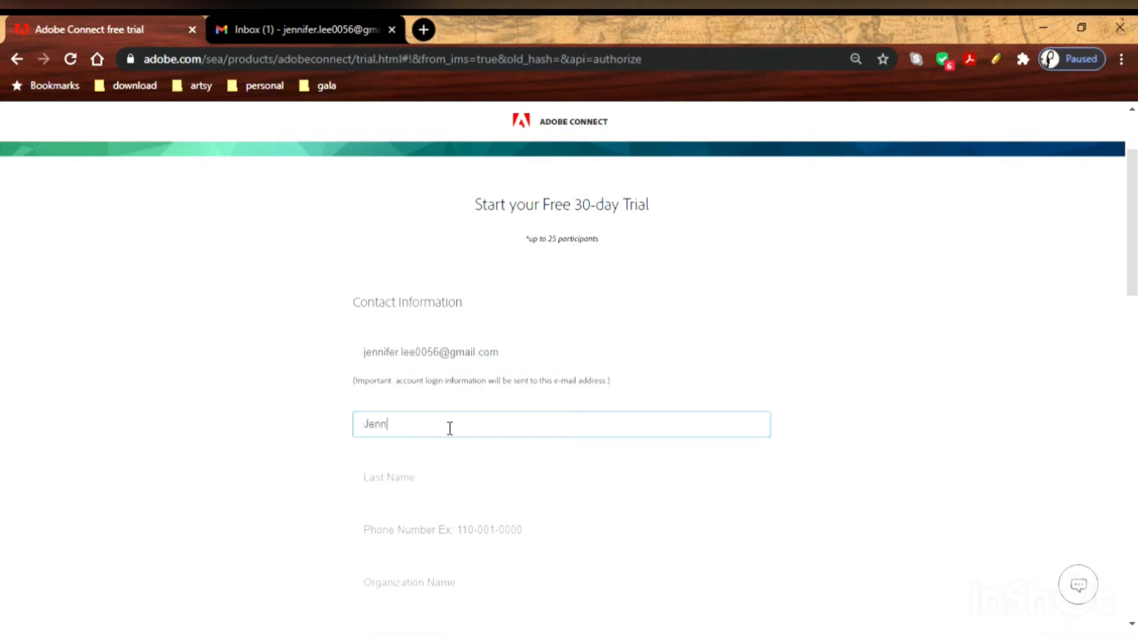
click(457, 481)
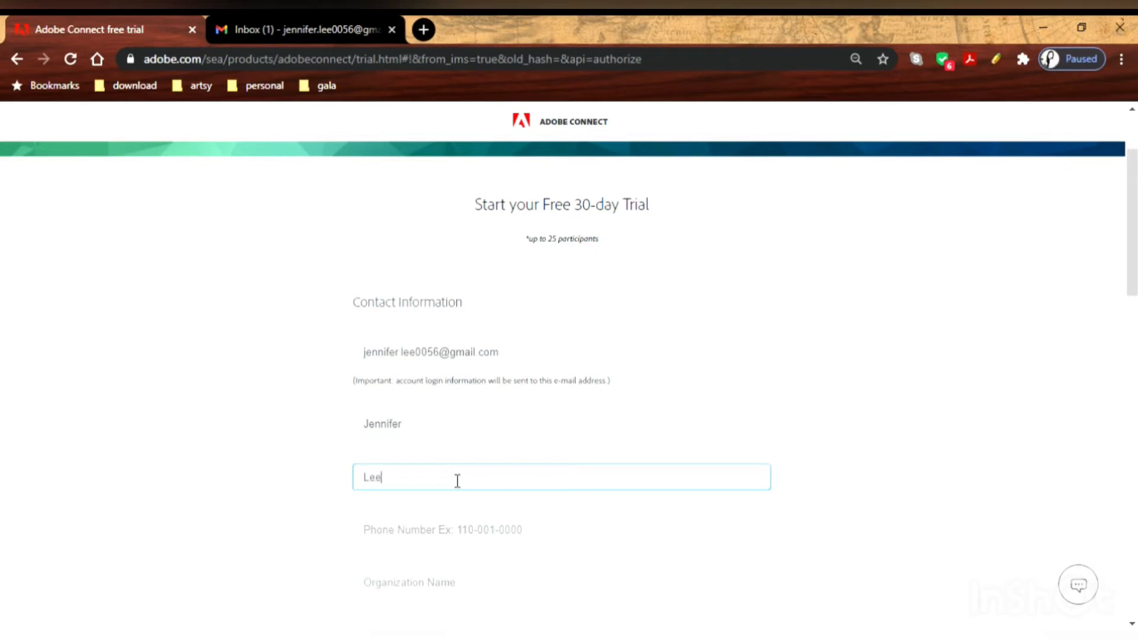
Enter the contact phone number with country code and 'SutherlandIqor' as organization name.
click(479, 529)
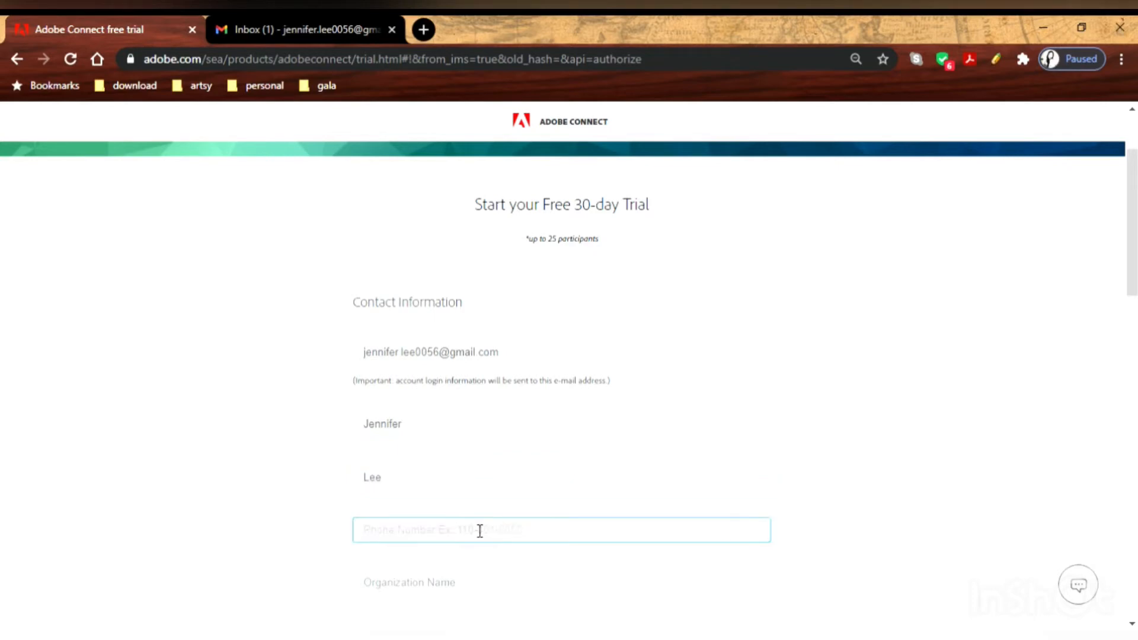
key(ctrl+v)
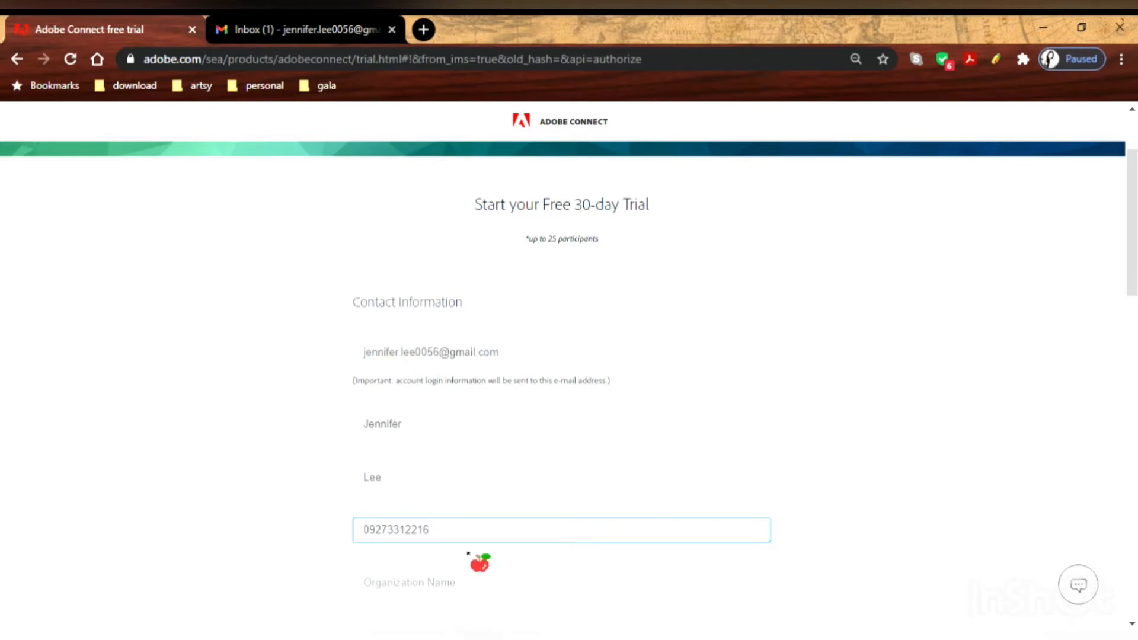
click(459, 593)
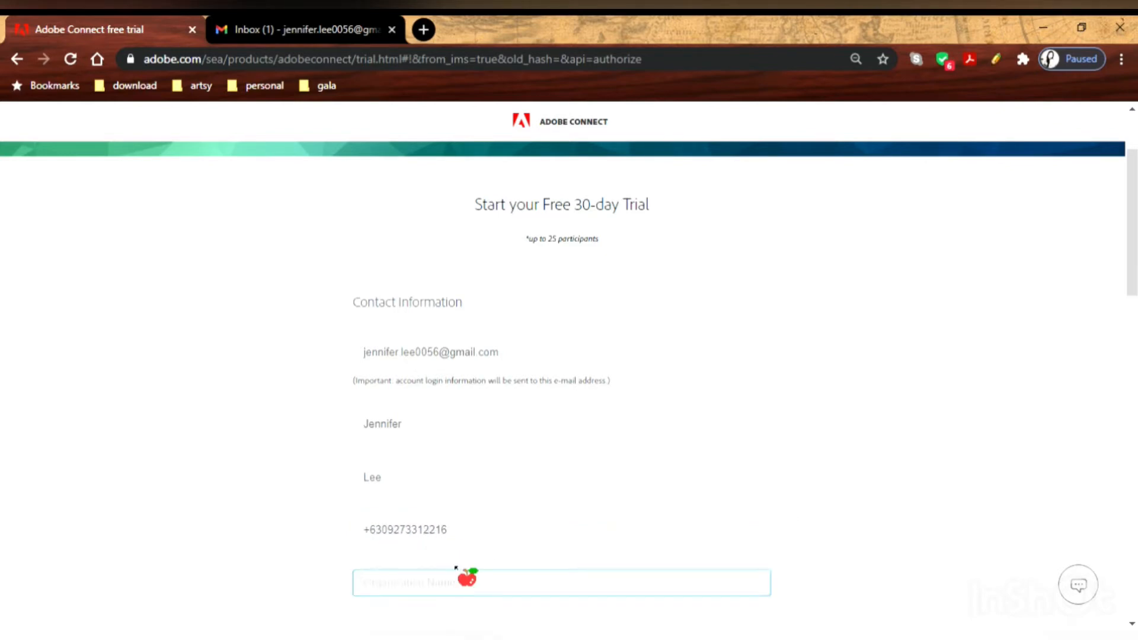
text(Sutherland)
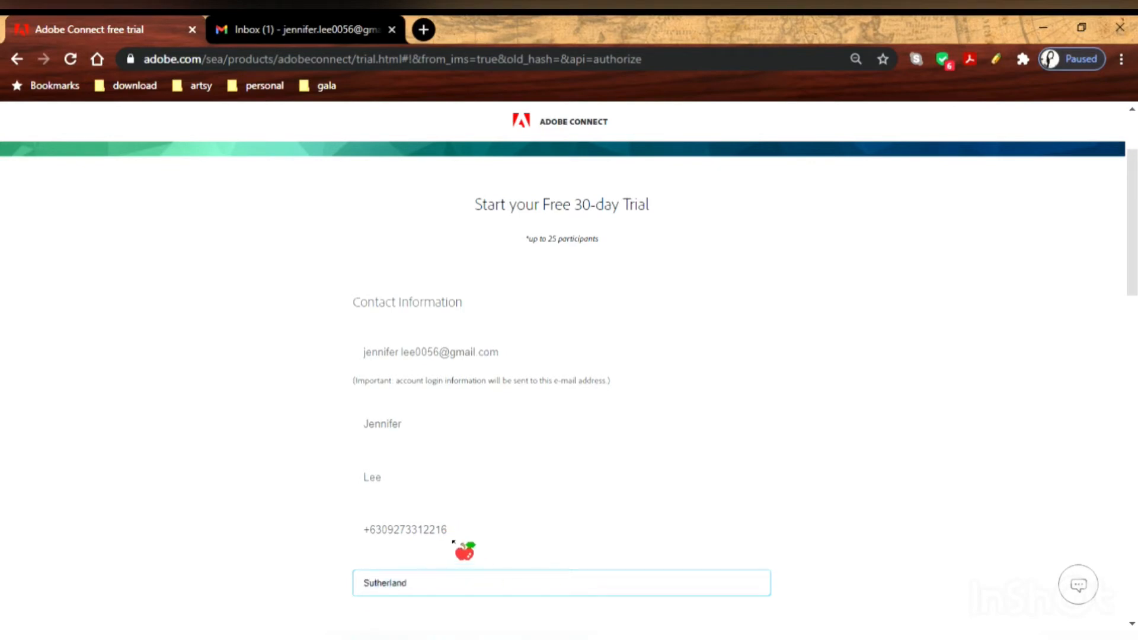
text(Iqor)
Set the country to Philippines and the state/province to PAMPANGA.
scroll(447, 527, down, 15)
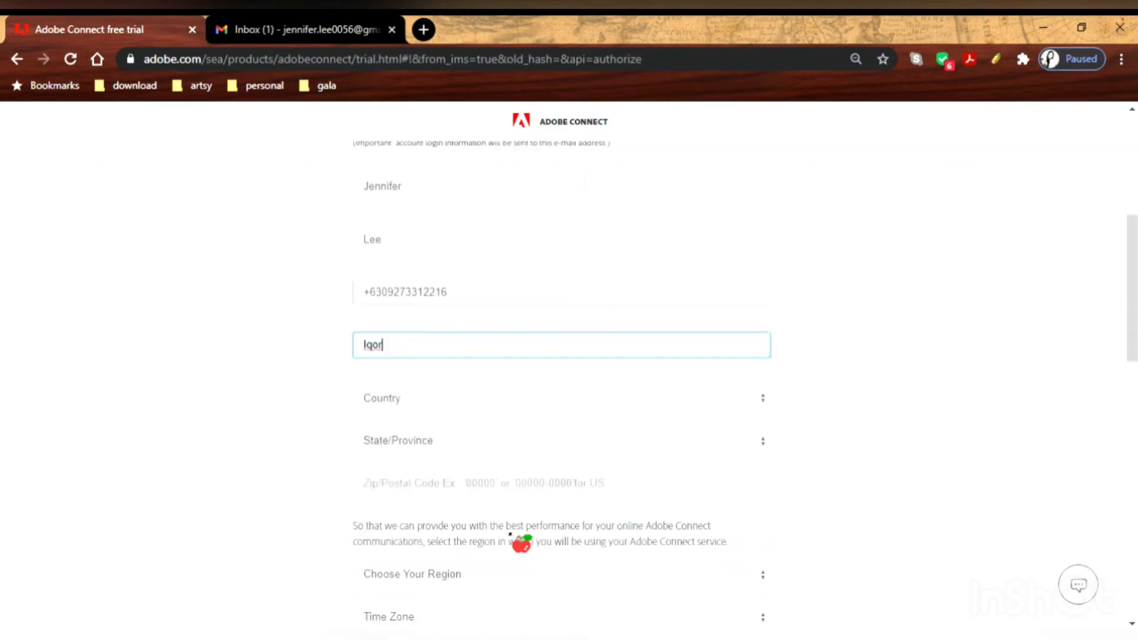
scroll(516, 538, up, 8)
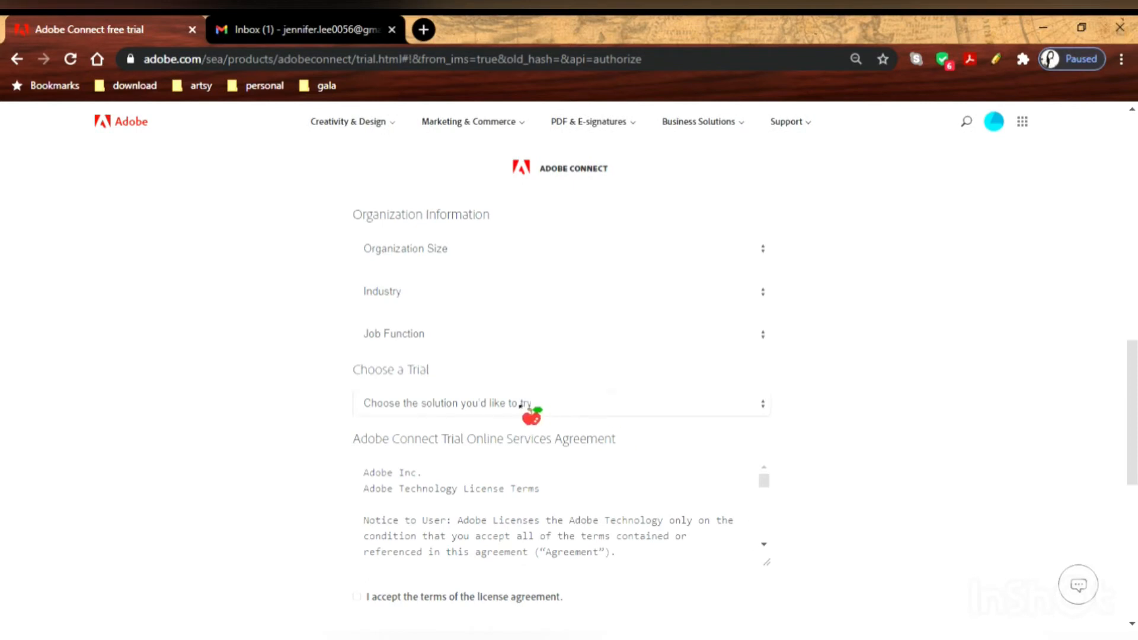
drag(1130, 366, 1131, 261)
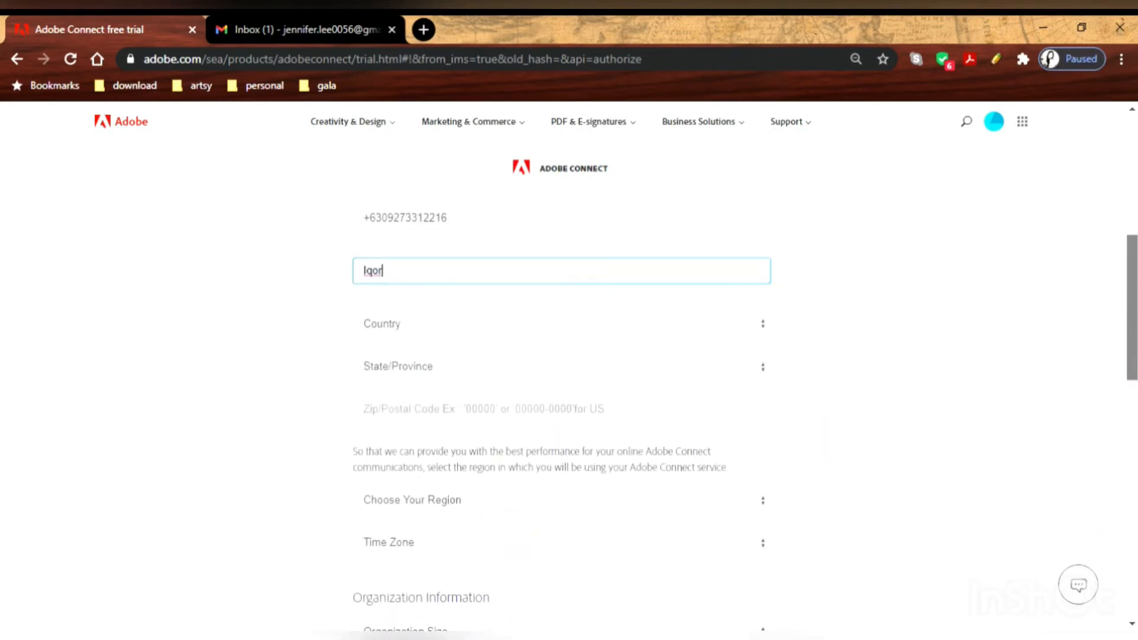
click(625, 321)
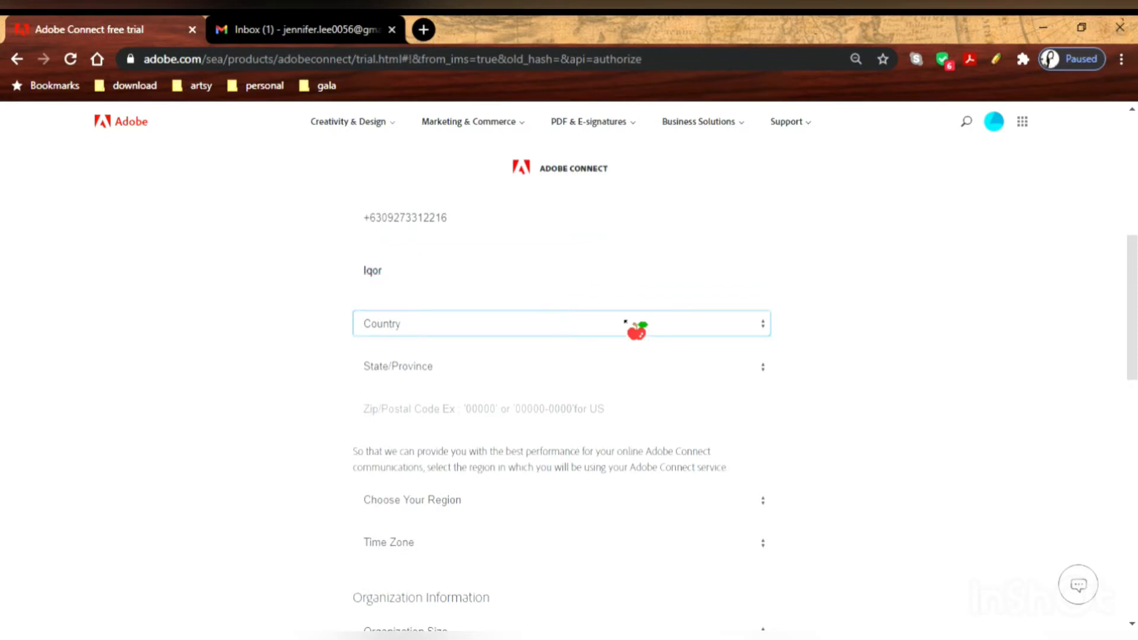
key(p)
key(p)
key(p)
key(p)
key(p)
key(p)
key(p)
key(p)
key(p)
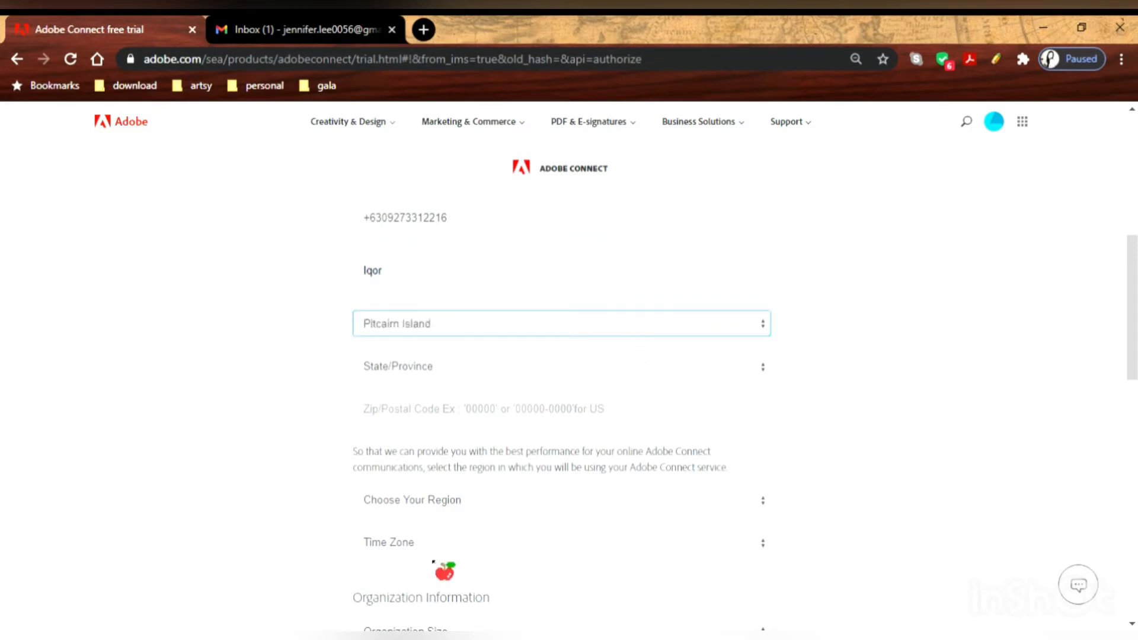
key(Up)
key(Tab)
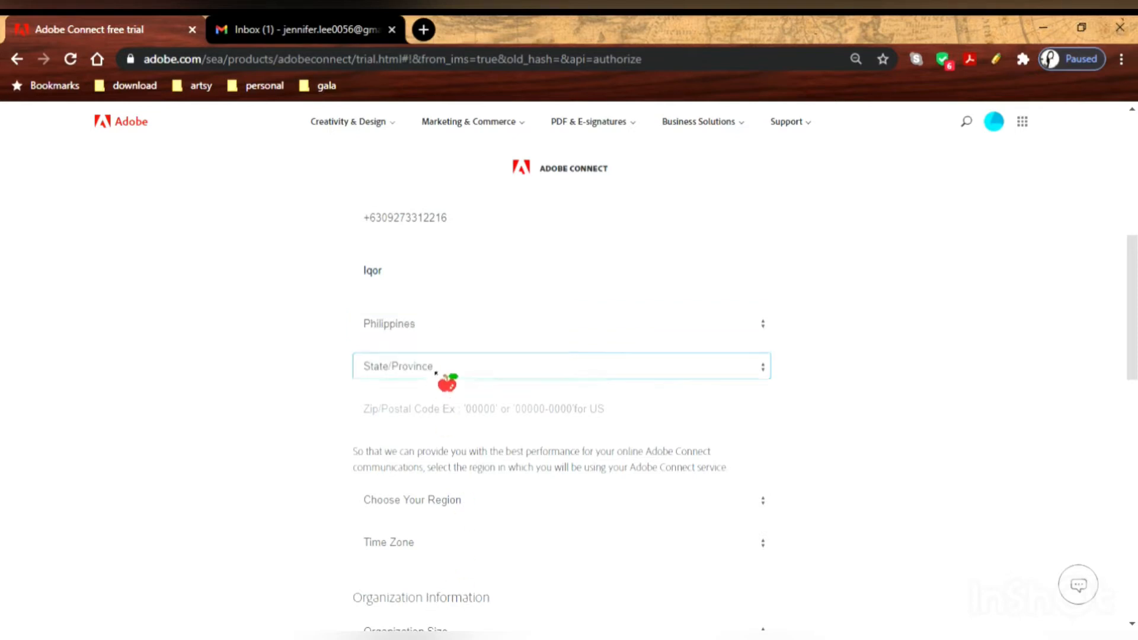
key(p)
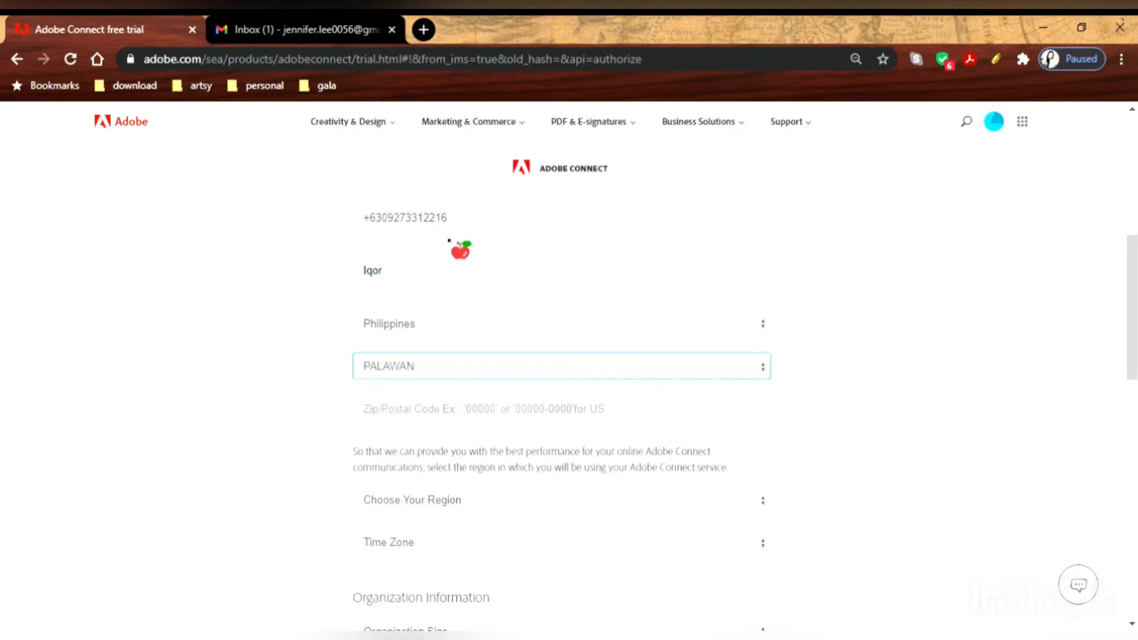
key(p)
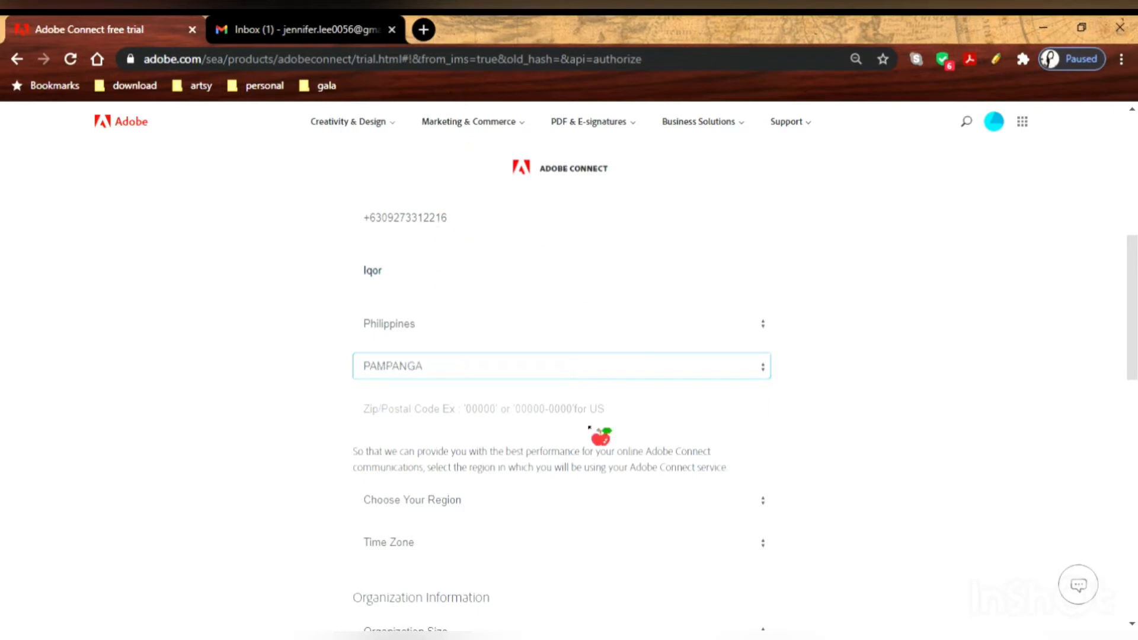
Enter the postal code and choose Asia Pacific as the service region.
click(599, 422)
text(200)
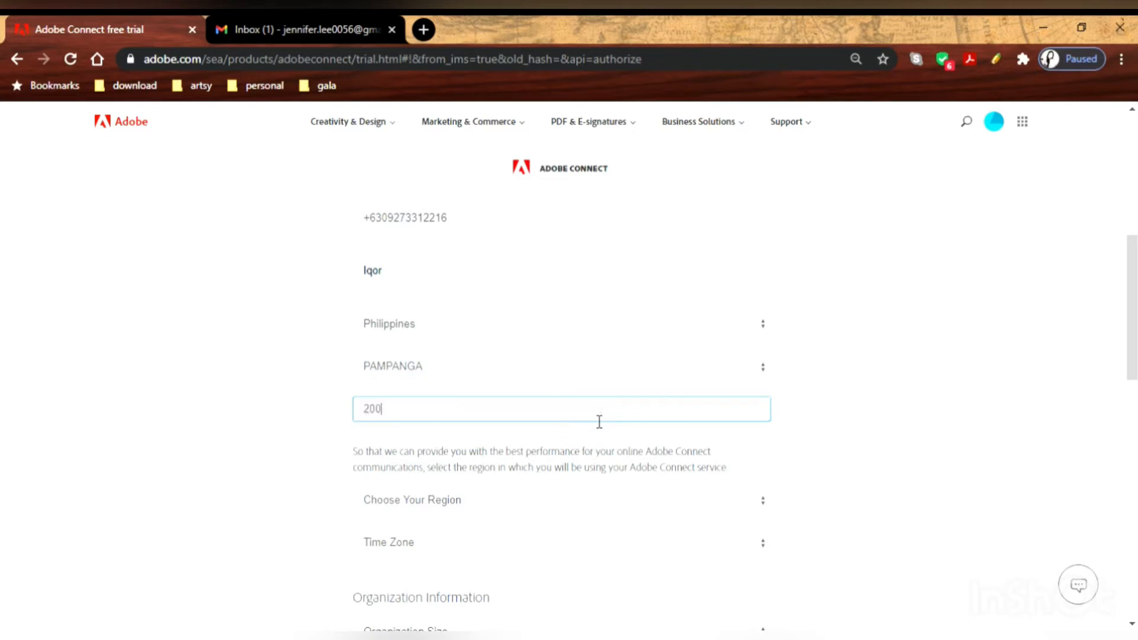
text(9)
click(335, 437)
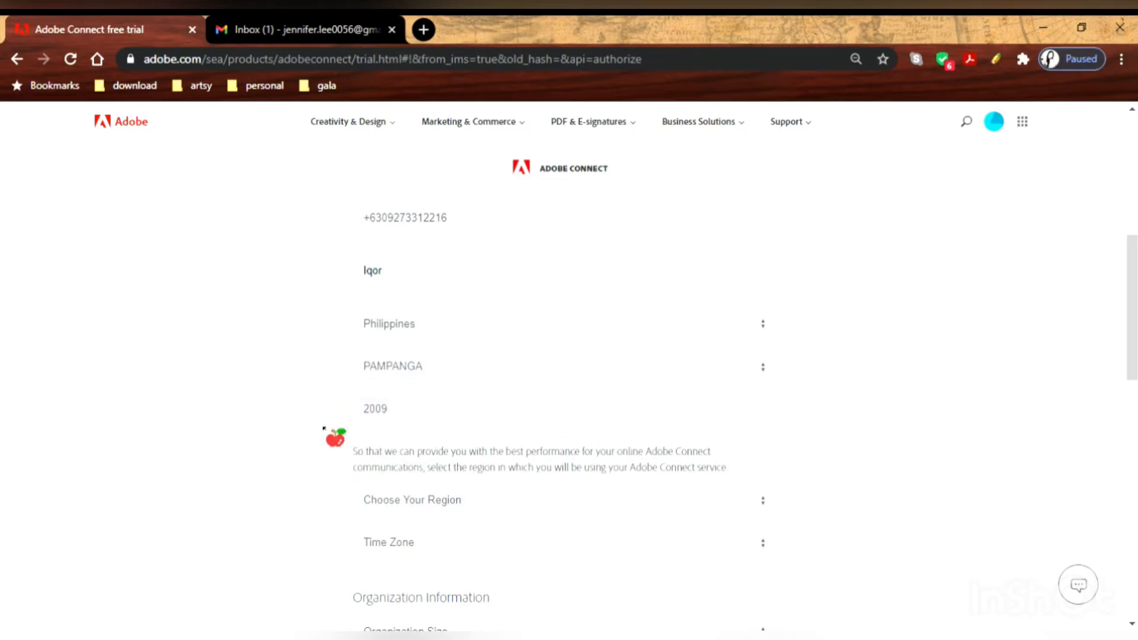
click(487, 499)
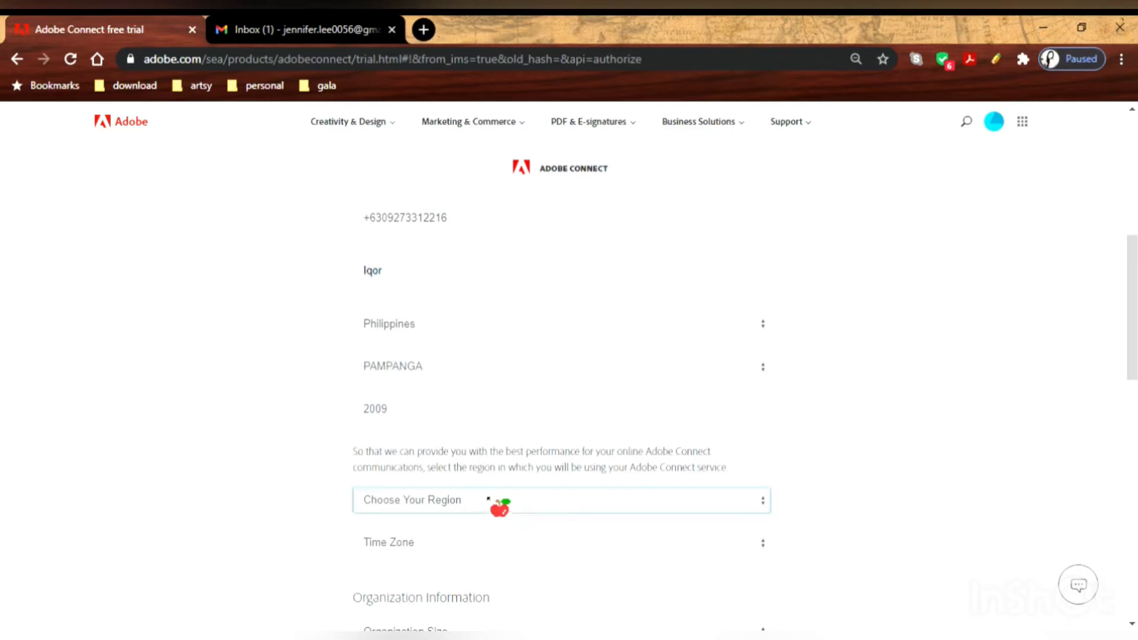
click(468, 536)
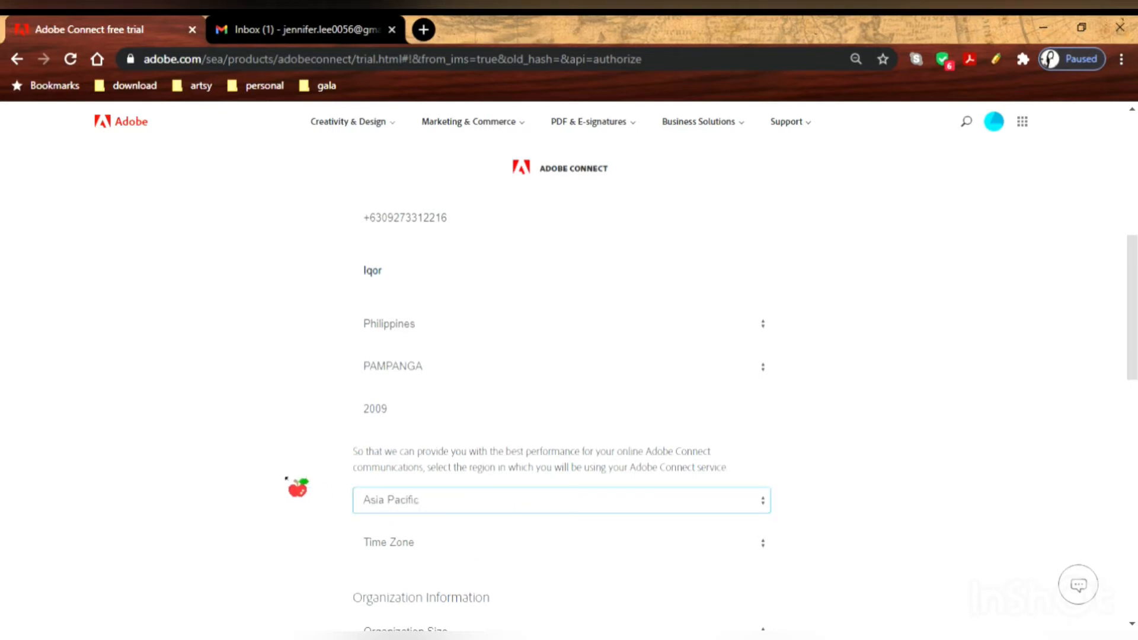
scroll(307, 485, down, 7)
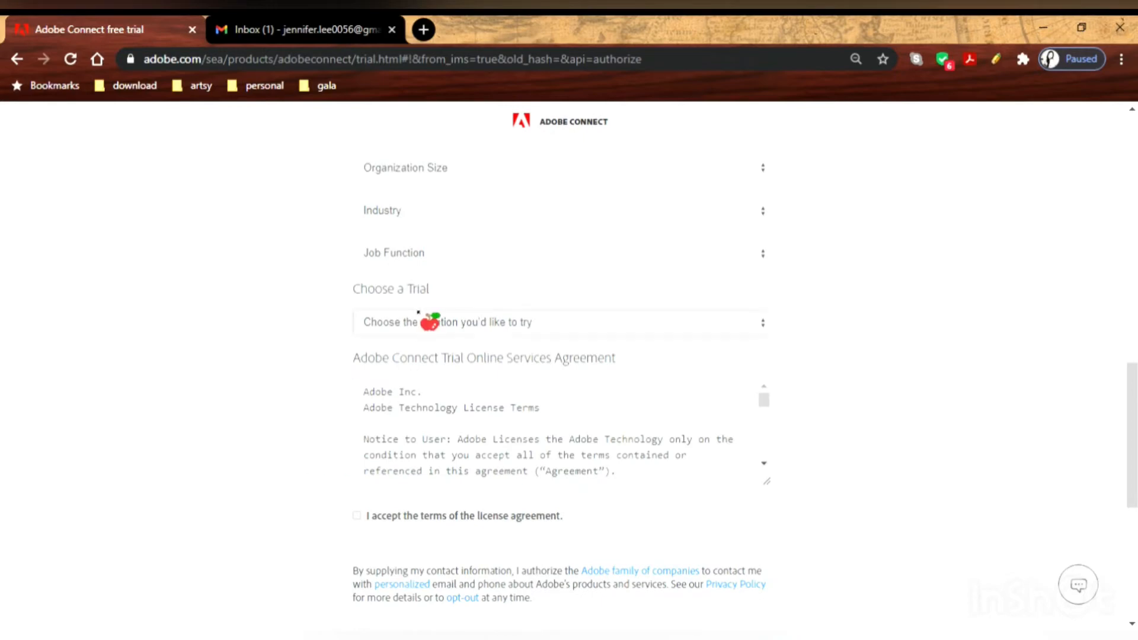
scroll(722, 311, up, 3)
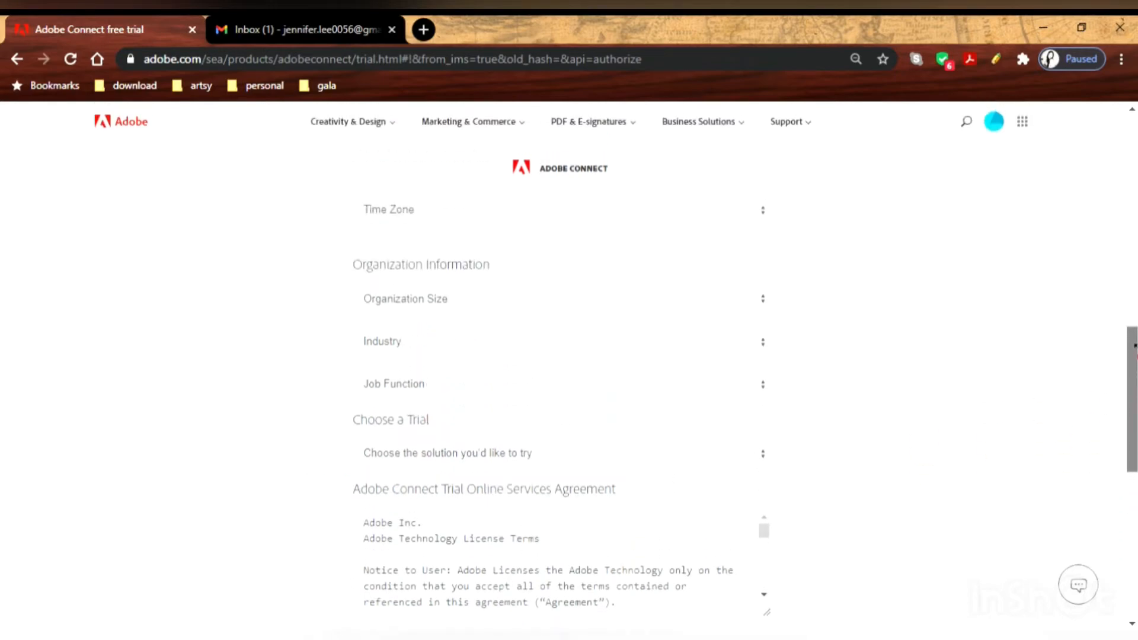
click(710, 277)
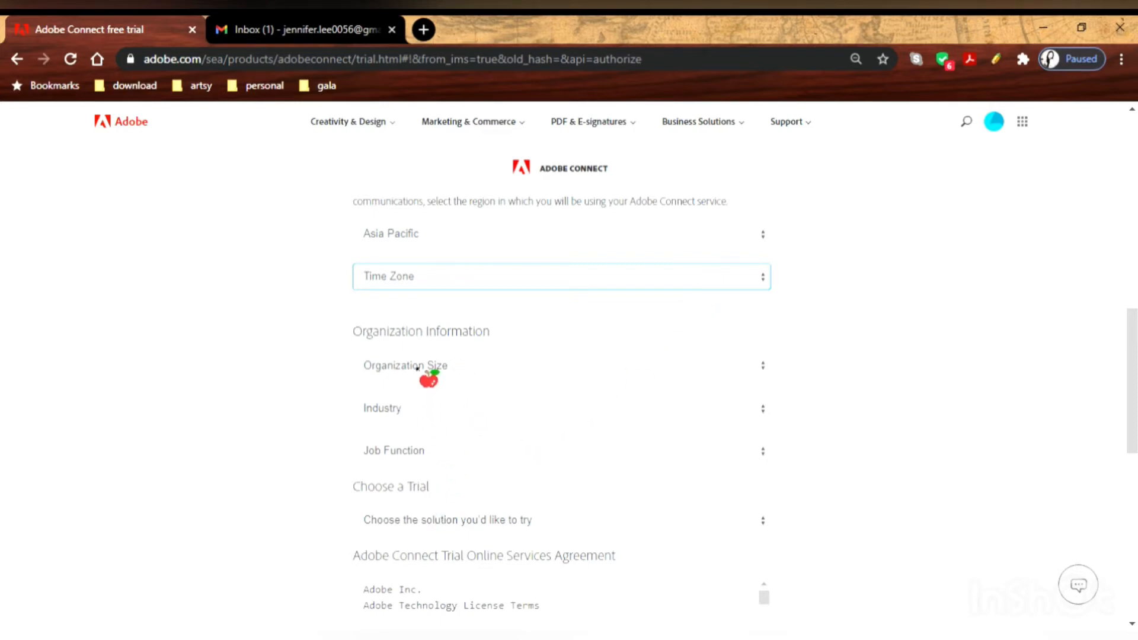
Set time zone GMT+08:00 Kuala Lumpur, Singapore, size 100-499, industry Health Care, job Educator.
click(419, 328)
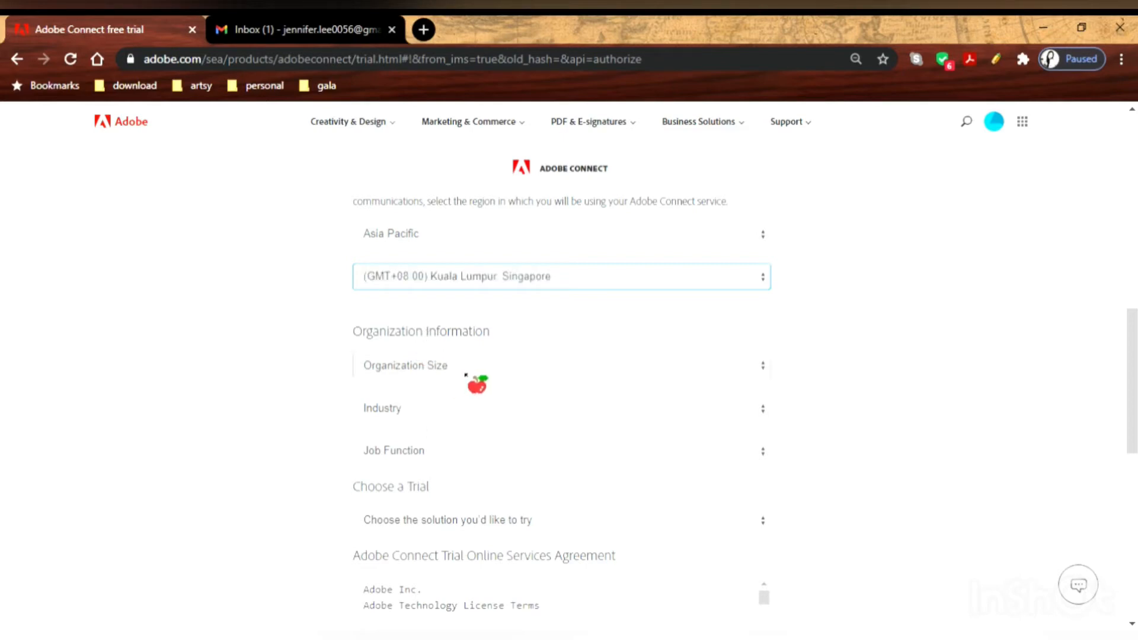
click(490, 369)
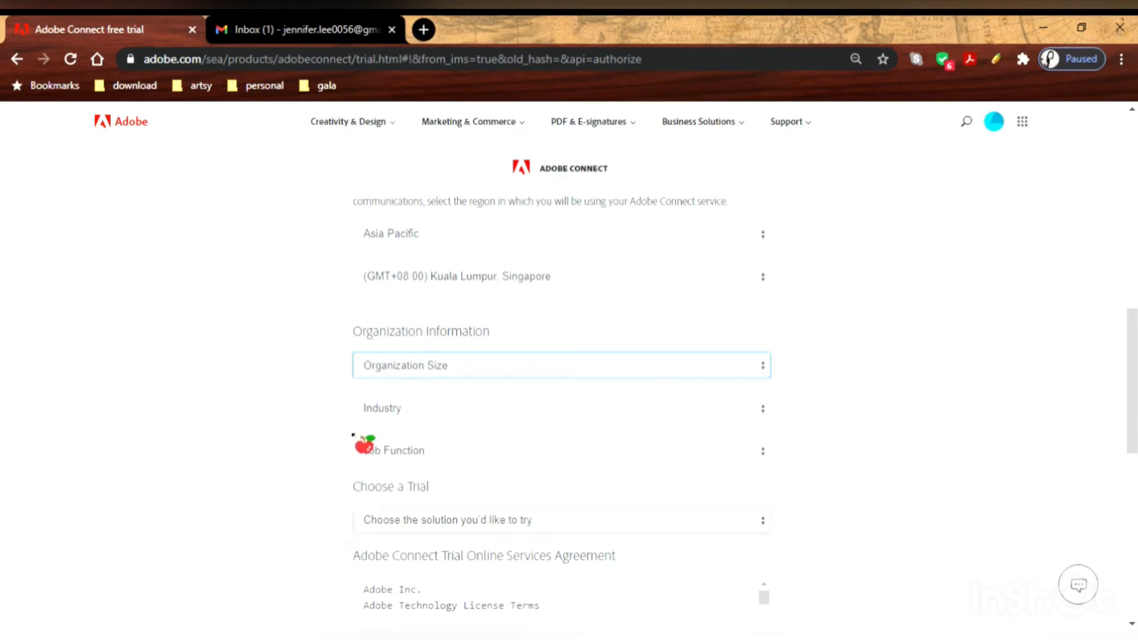
click(406, 428)
click(427, 409)
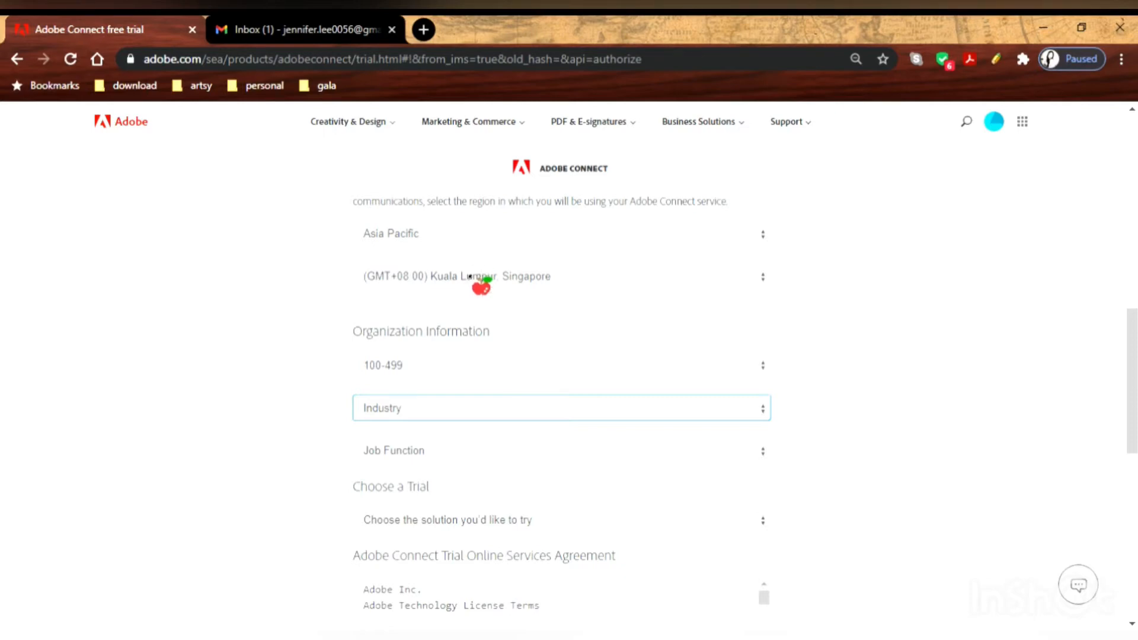
key(h)
key(Tab)
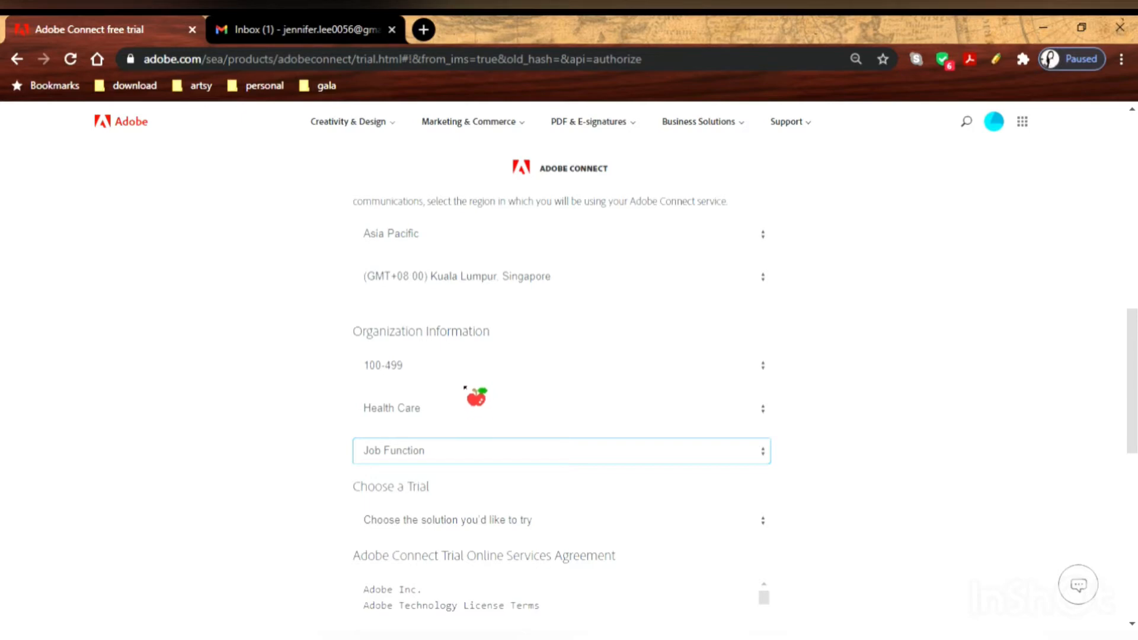
key(e)
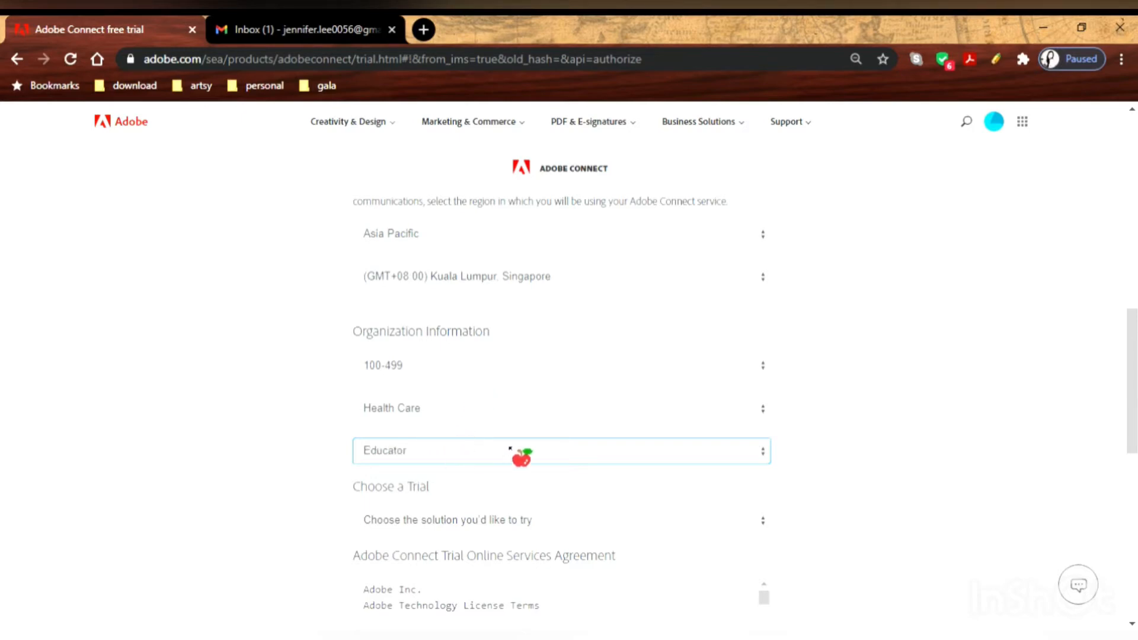
scroll(667, 287, down, 5)
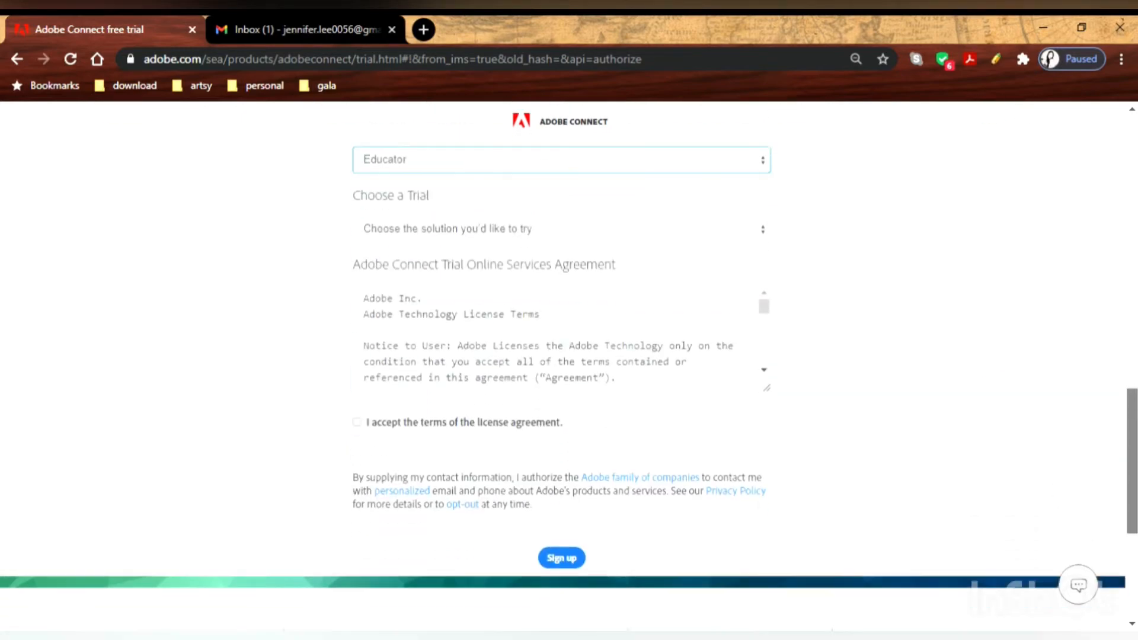
Choose the Adobe Connect Learning trial, accept the license agreement, and sign up.
click(616, 228)
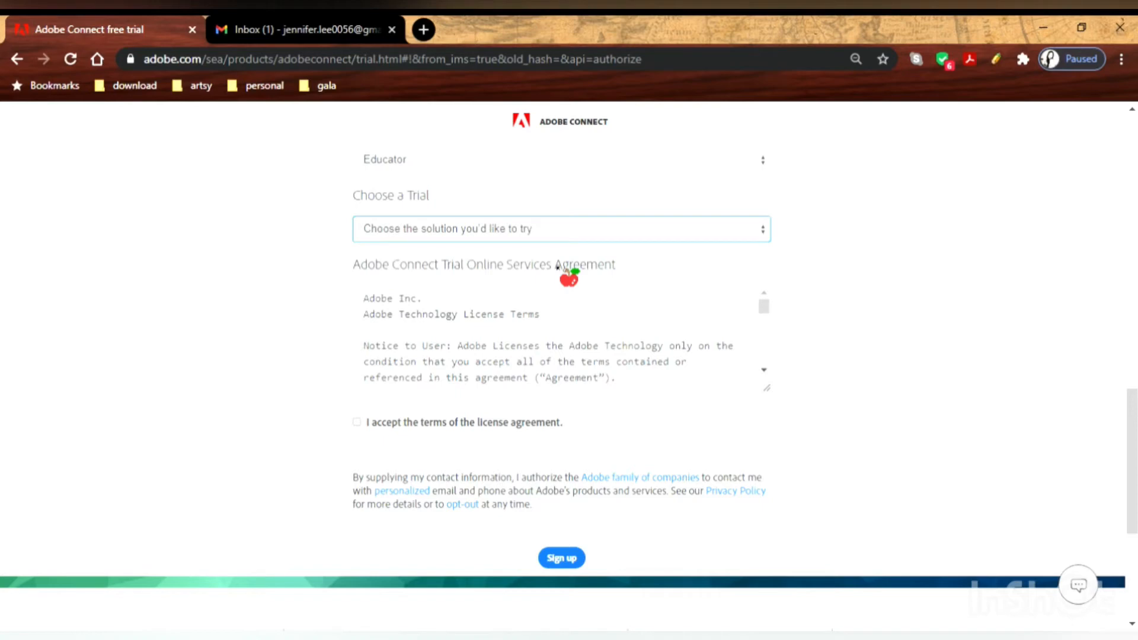
click(557, 268)
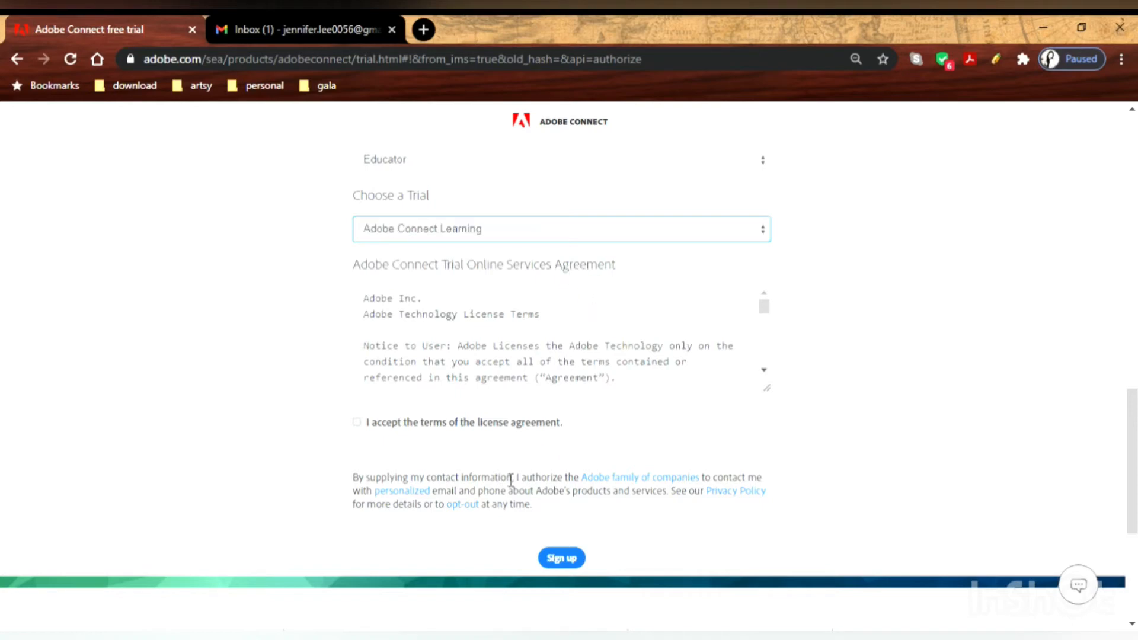
click(356, 422)
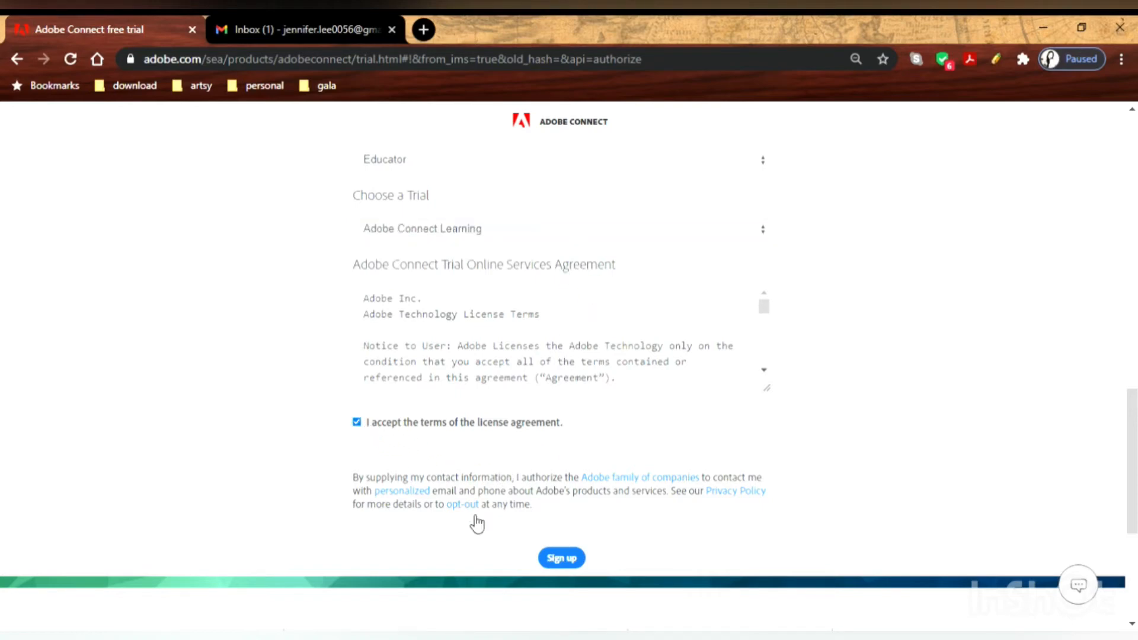
click(573, 561)
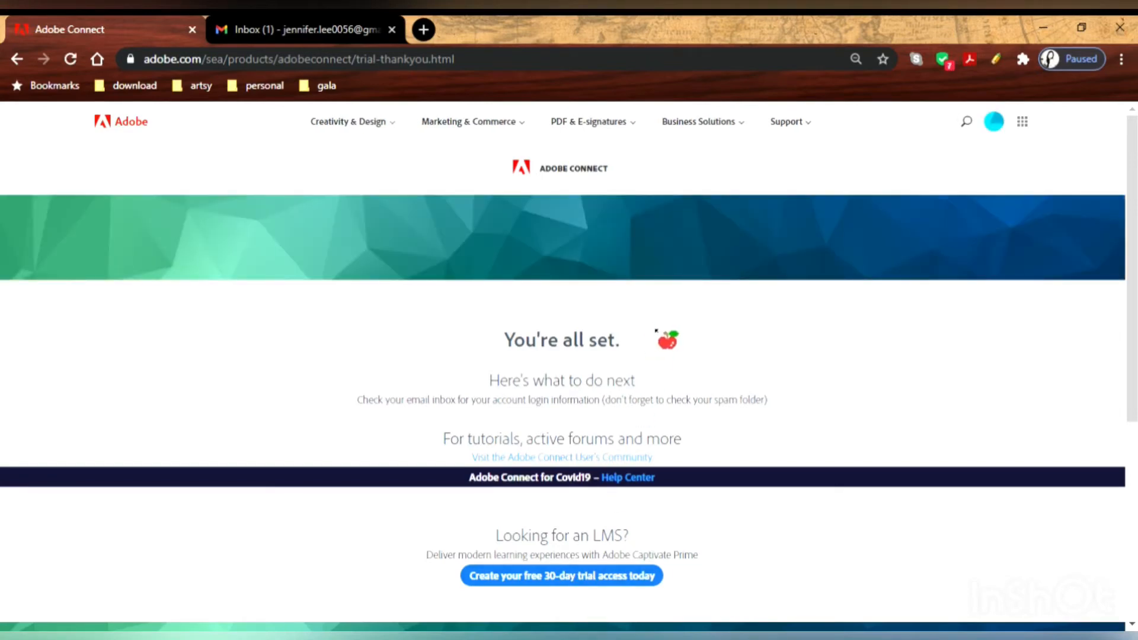
Review the 'You're all set.' confirmation, then switch to the Gmail inbox.
triple_click(550, 349)
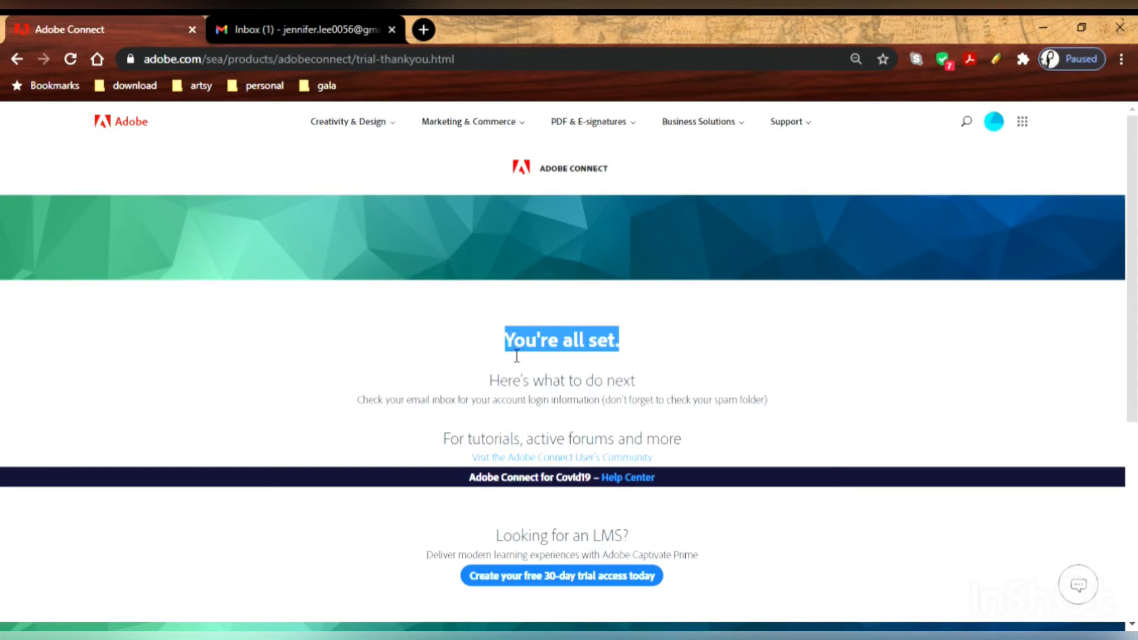
scroll(645, 452, down, 5)
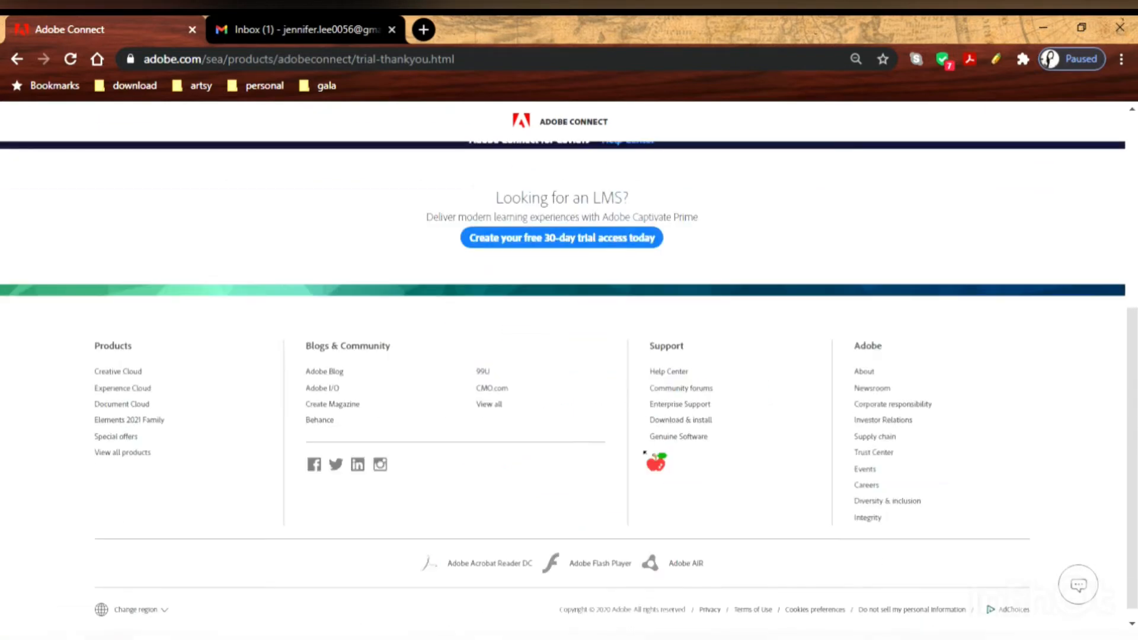
scroll(665, 429, up, 5)
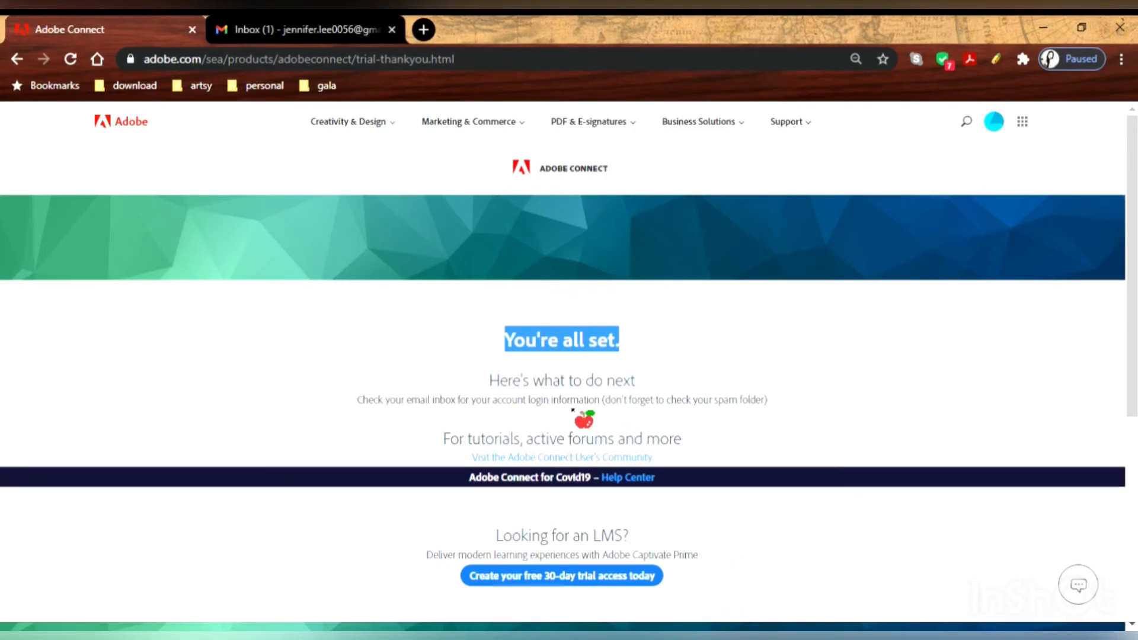
click(359, 30)
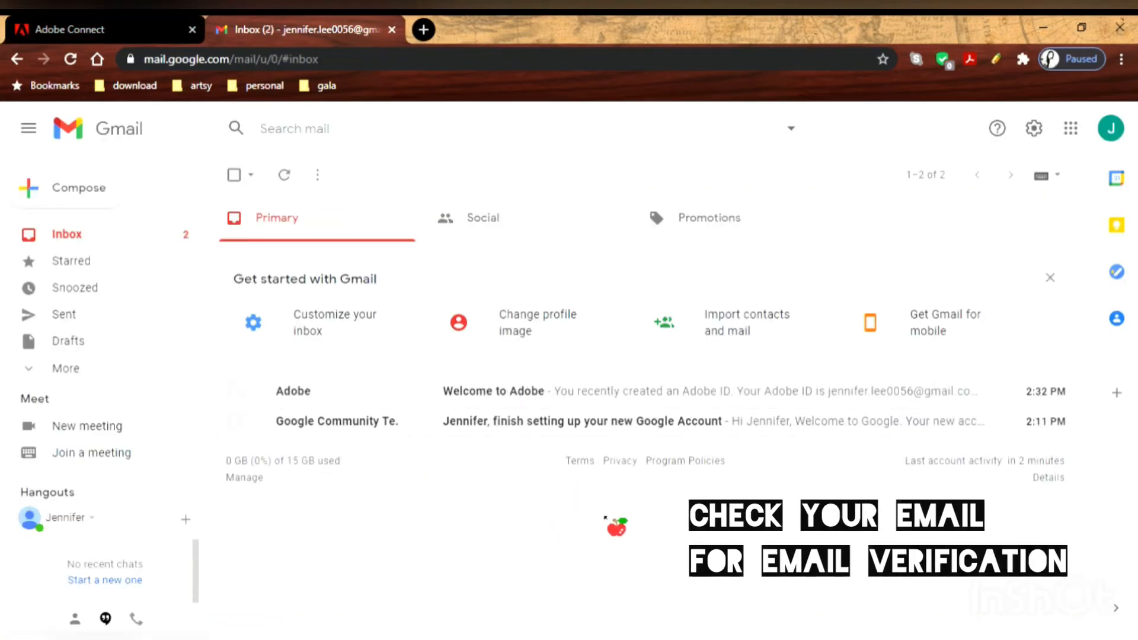
Open the 'Welcome to Adobe' email and follow its e-mail verification link.
click(432, 396)
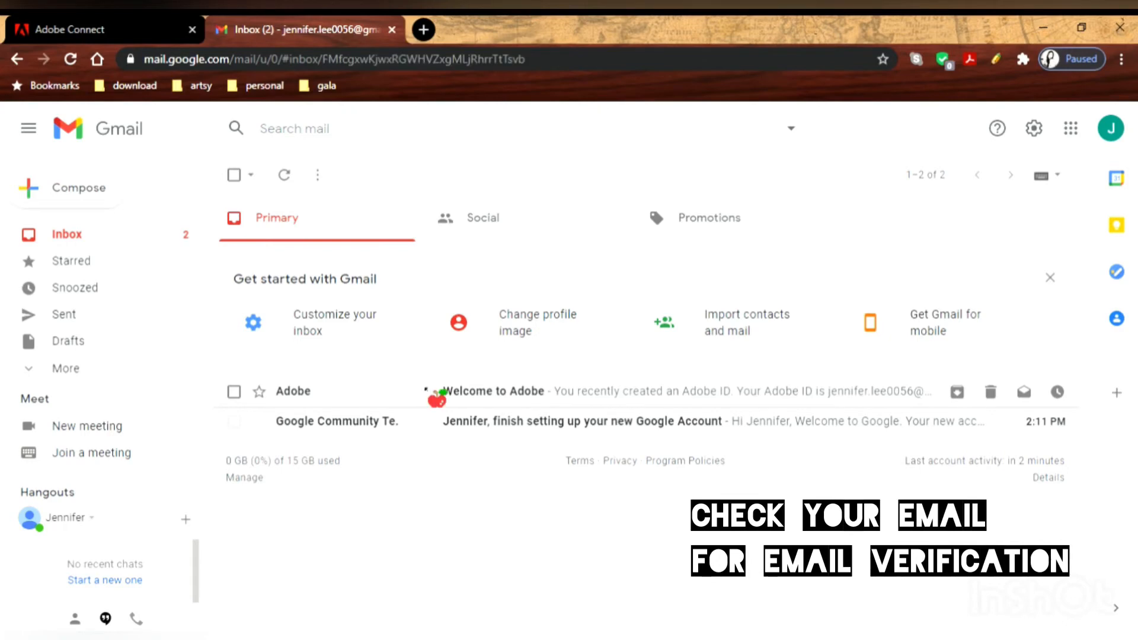
scroll(731, 431, down, 5)
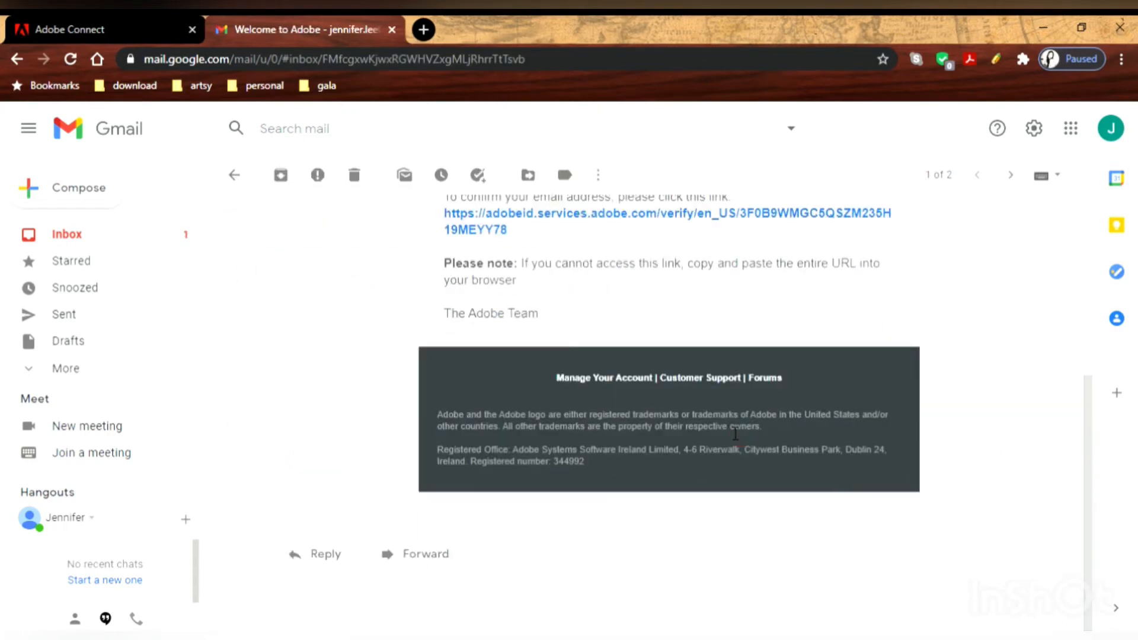
scroll(735, 433, up, 5)
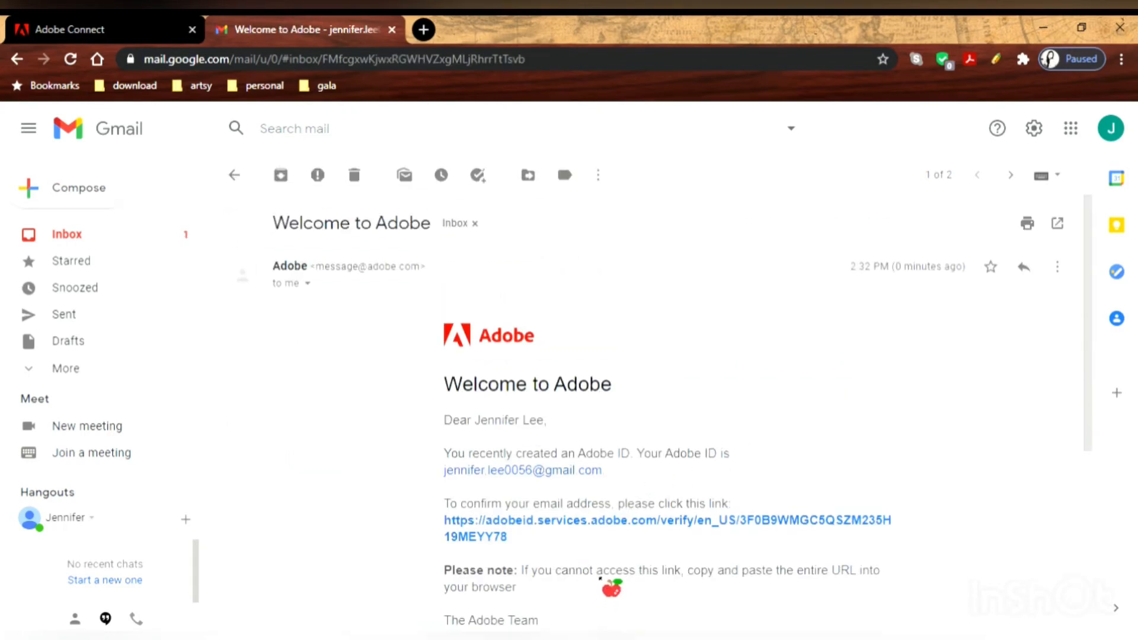
drag(1100, 274, 1100, 343)
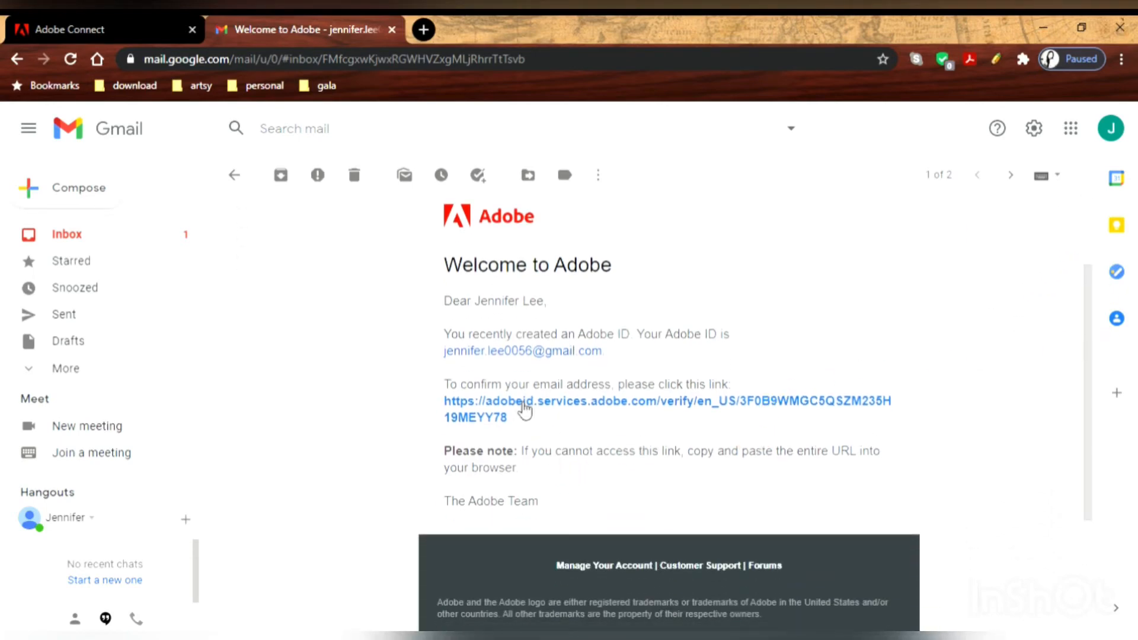
drag(458, 393, 724, 398)
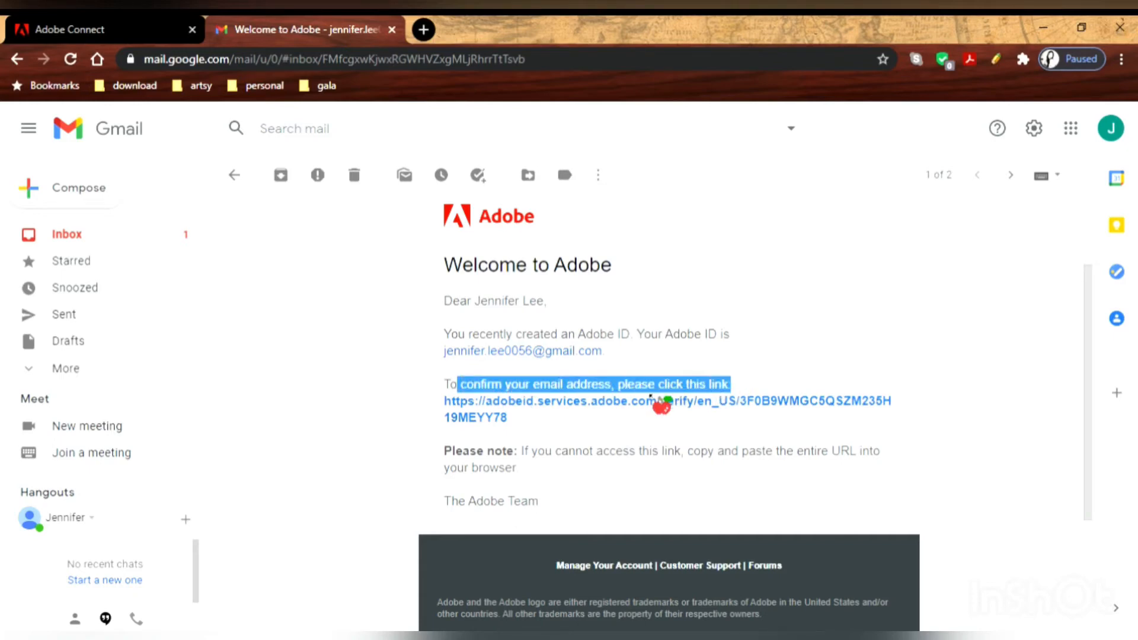
click(559, 402)
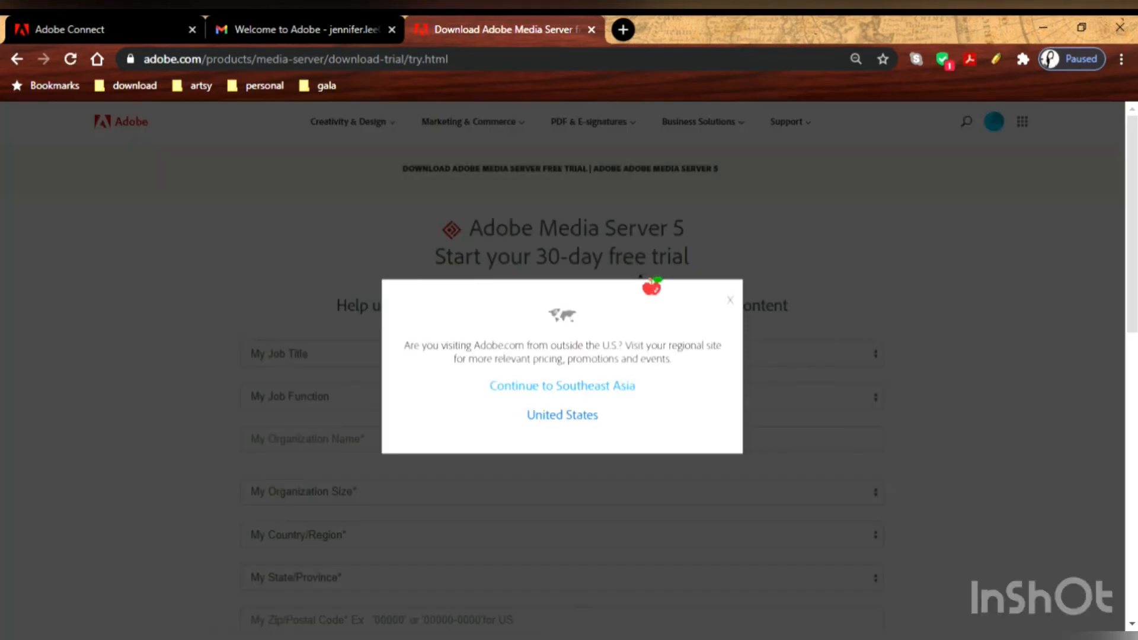
Continue to the Southeast Asia regional site, then return to the inbox list.
click(597, 393)
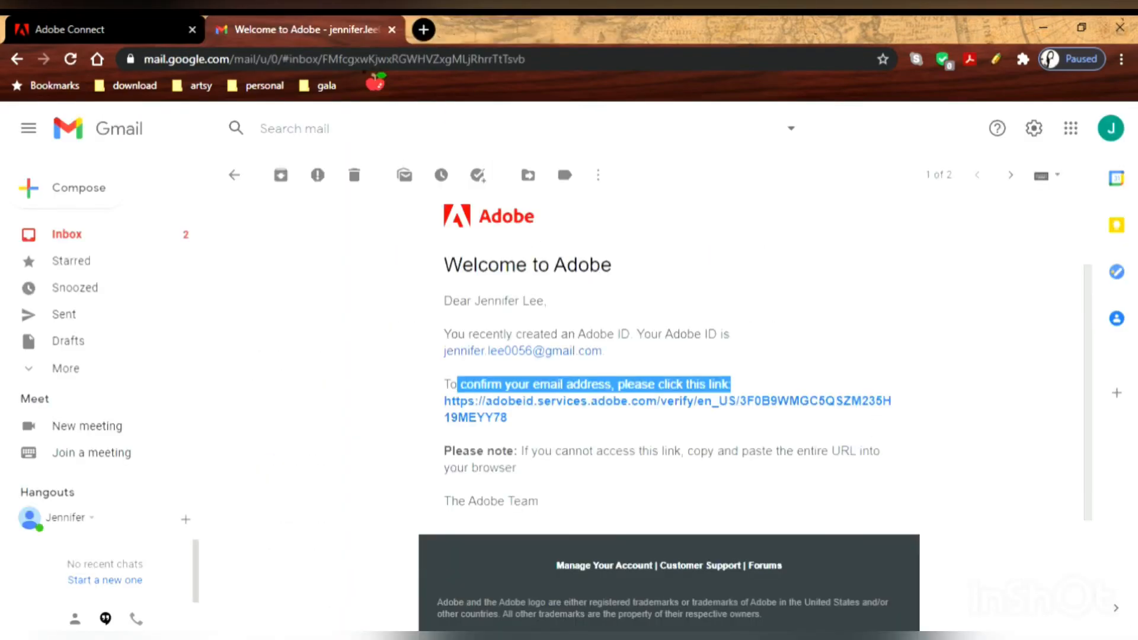
scroll(490, 388, up, 3)
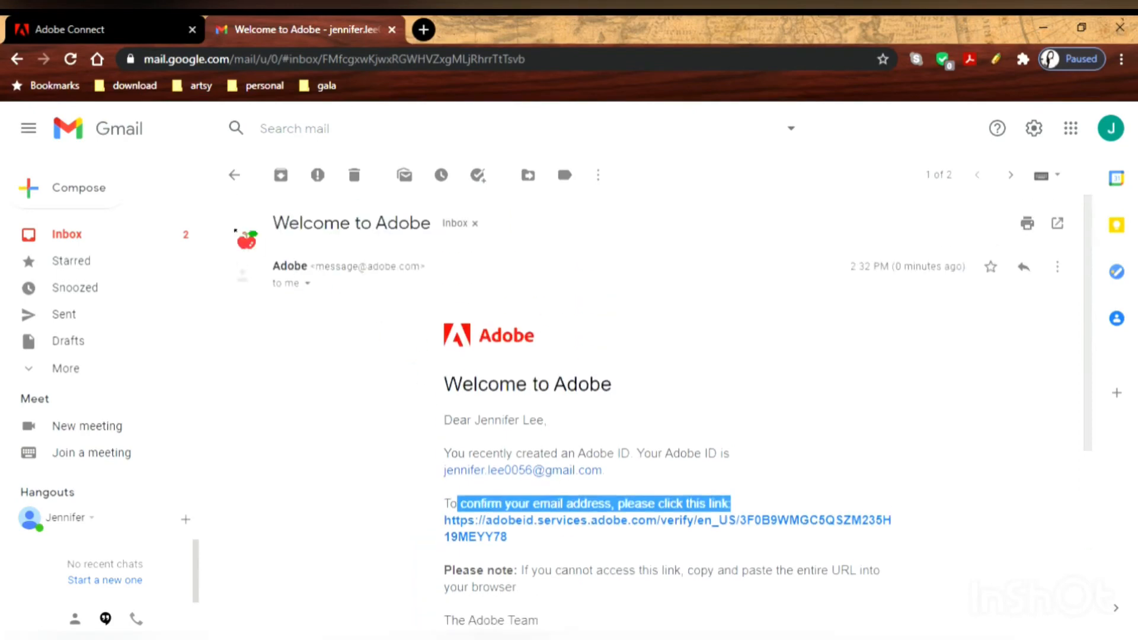
click(235, 175)
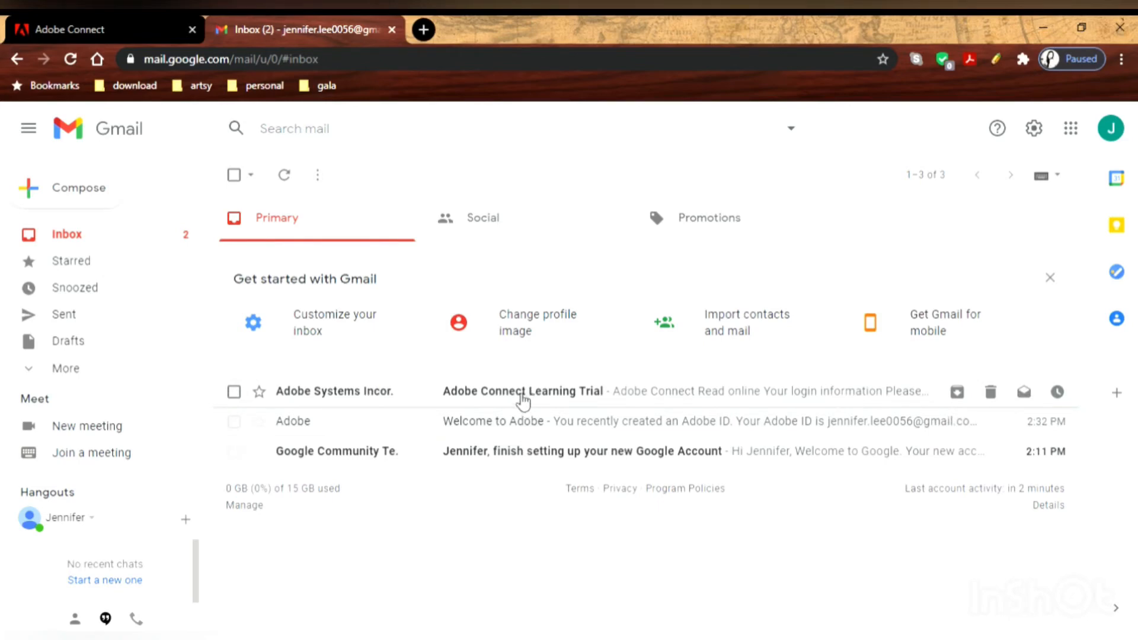
Open the Adobe Connect Learning Trial email and follow its Account URL to the login page.
click(522, 394)
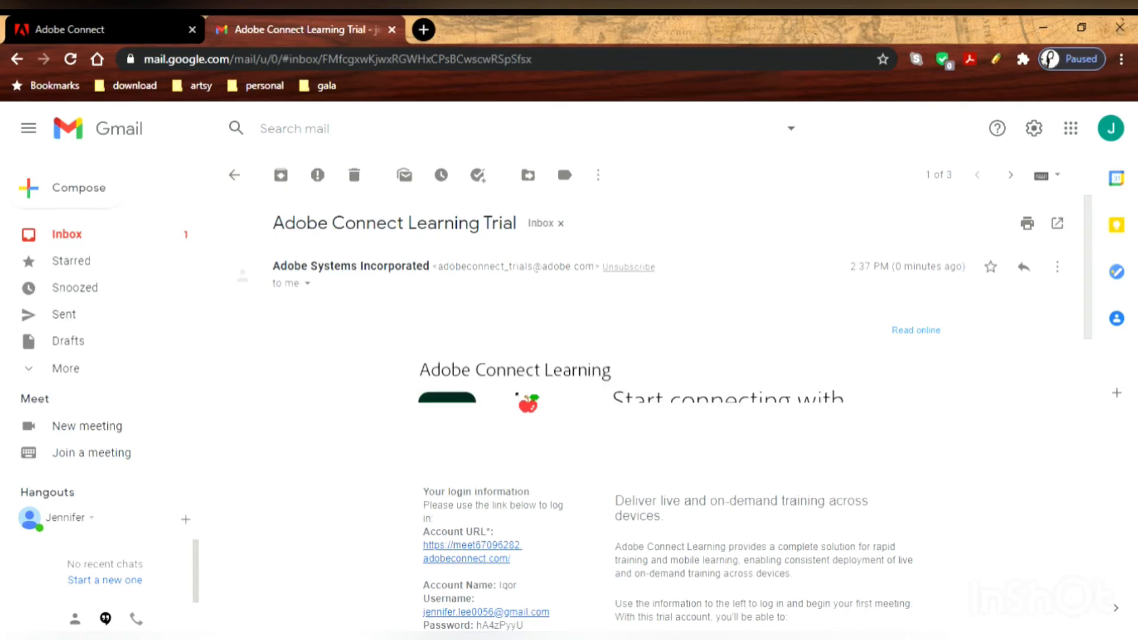
scroll(540, 452, down, 10)
scroll(543, 454, up, 6)
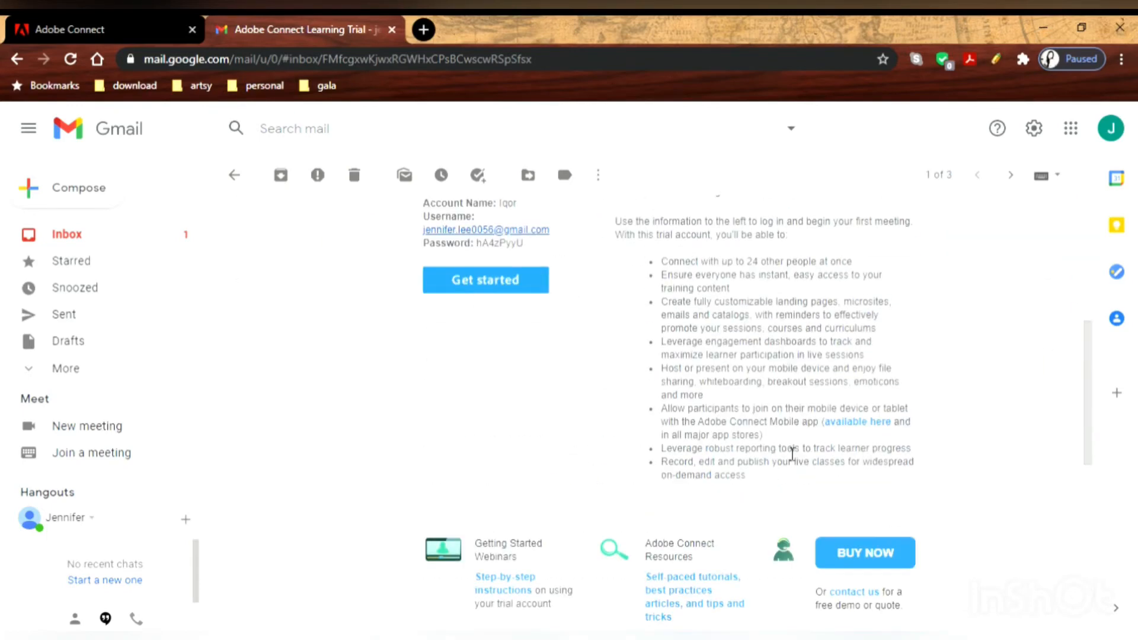
scroll(1088, 343, up, 1)
drag(1088, 336, 1092, 263)
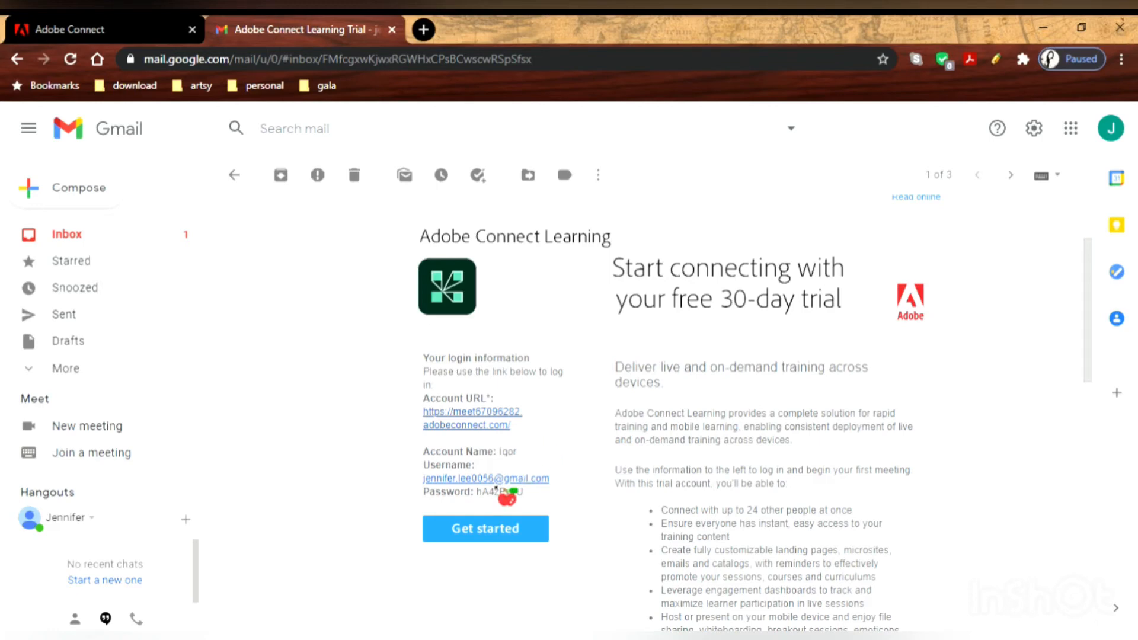
drag(546, 510, 422, 420)
click(419, 418)
click(489, 425)
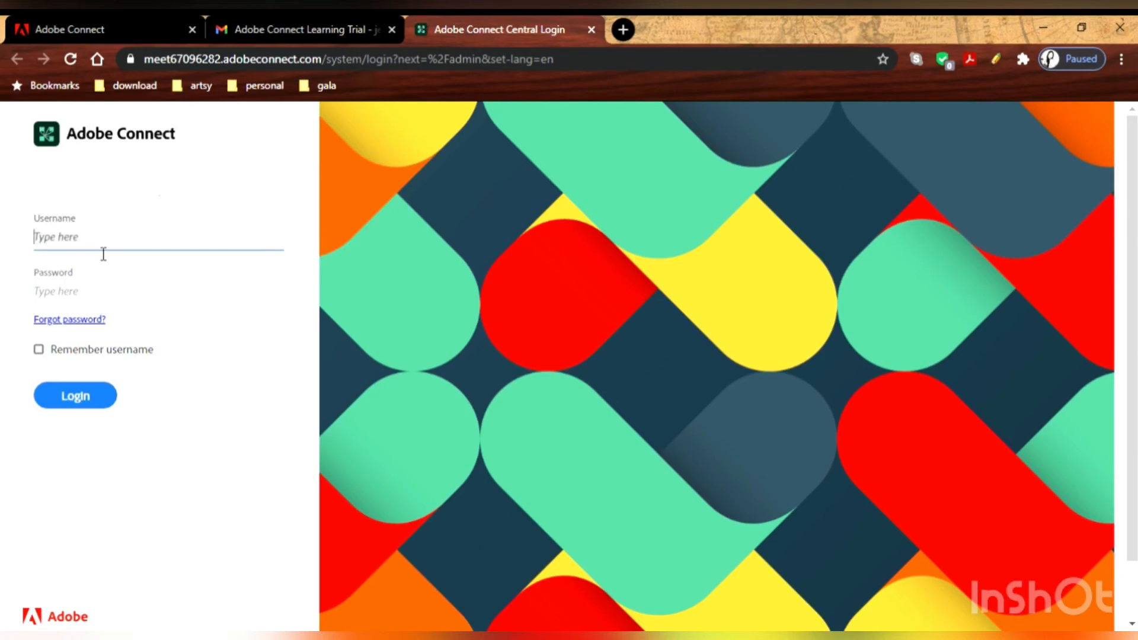
Copy the emailed username from the trial message into the Adobe Connect login form.
click(97, 246)
click(297, 30)
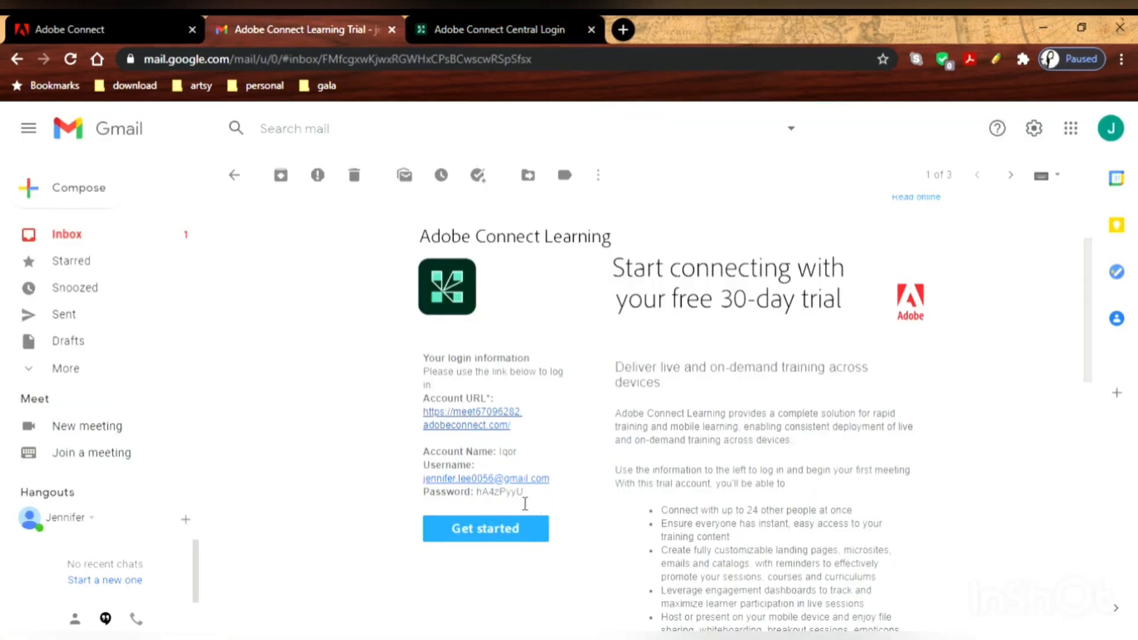
drag(555, 486, 432, 489)
key(ctrl+c)
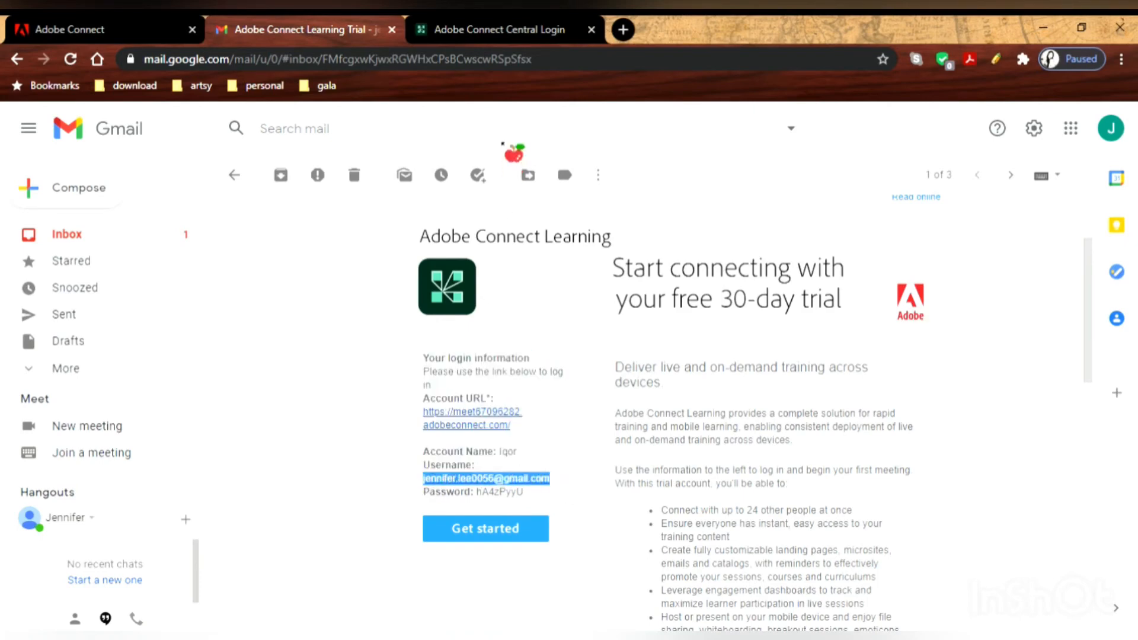
click(499, 30)
key(ctrl+v)
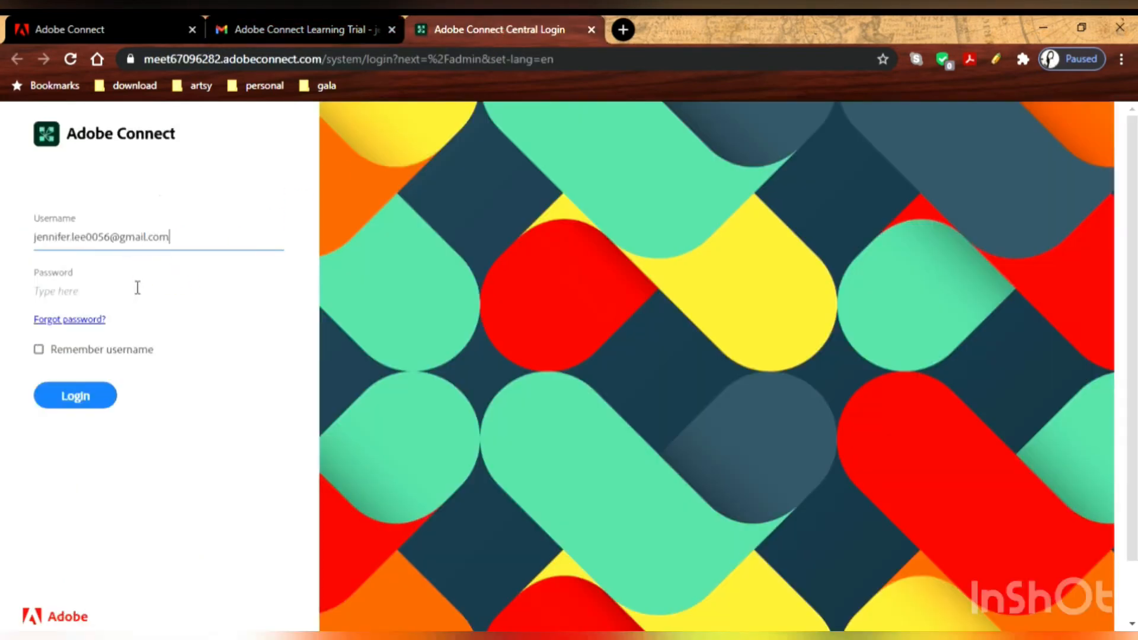
Copy the emailed password into the password field and sign in.
click(296, 29)
double_click(499, 498)
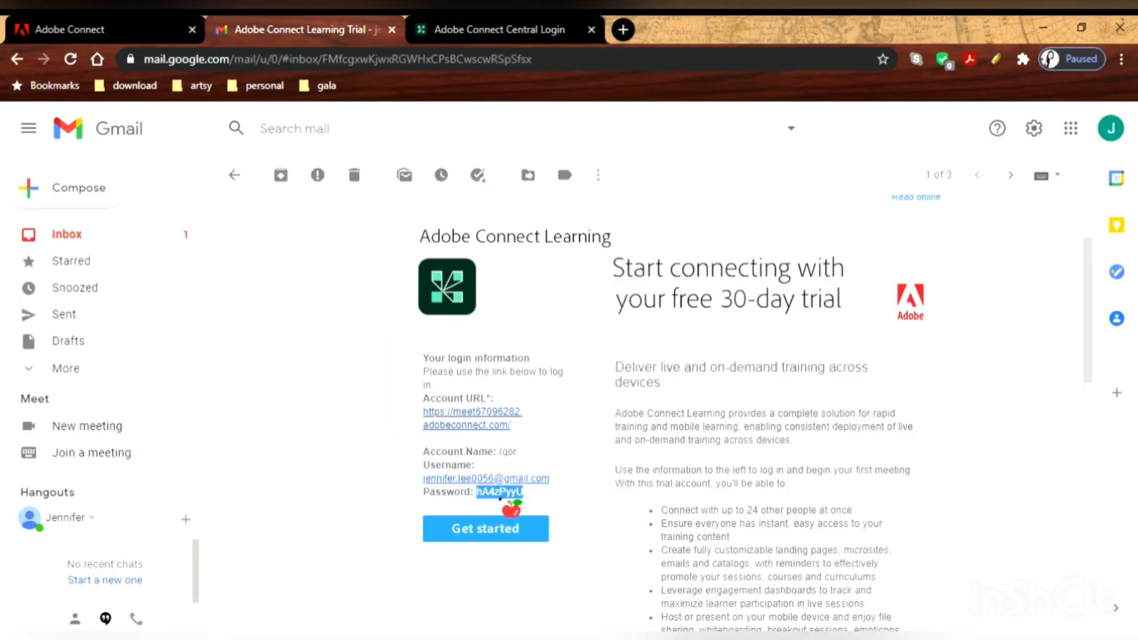
click(505, 39)
click(173, 290)
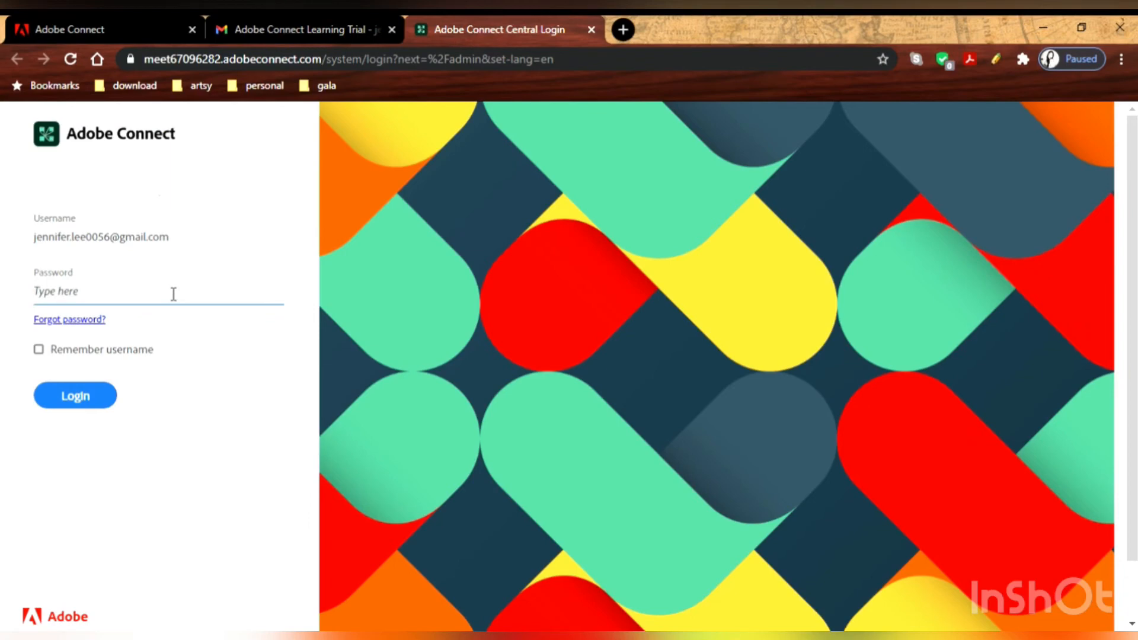
key(ctrl+v)
click(105, 402)
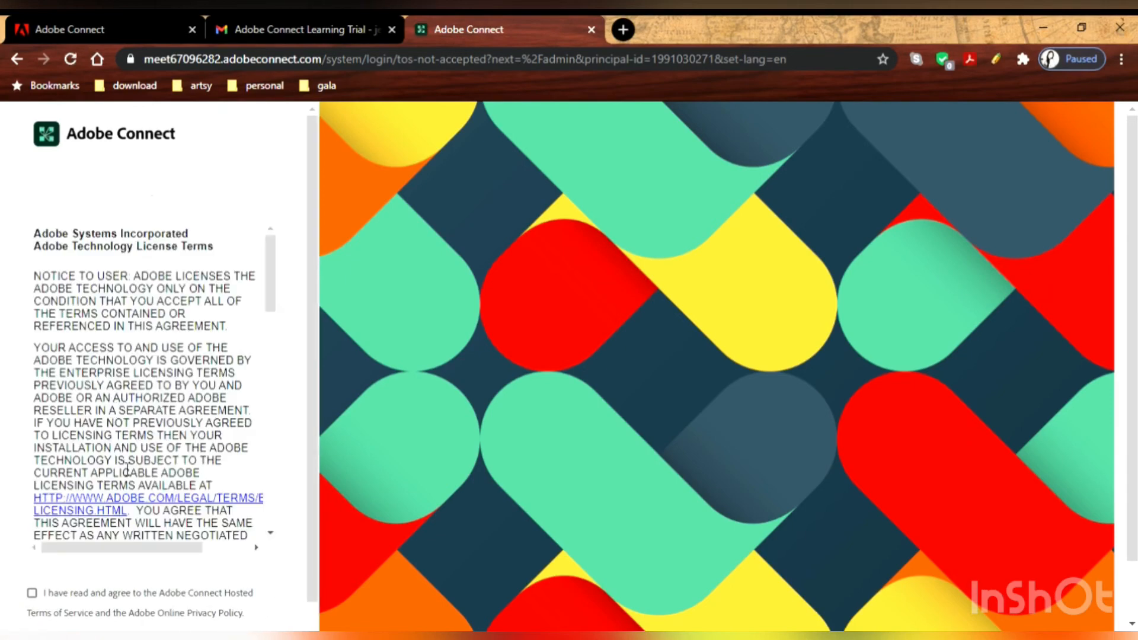
scroll(196, 402, down, 2)
scroll(202, 396, down, 5)
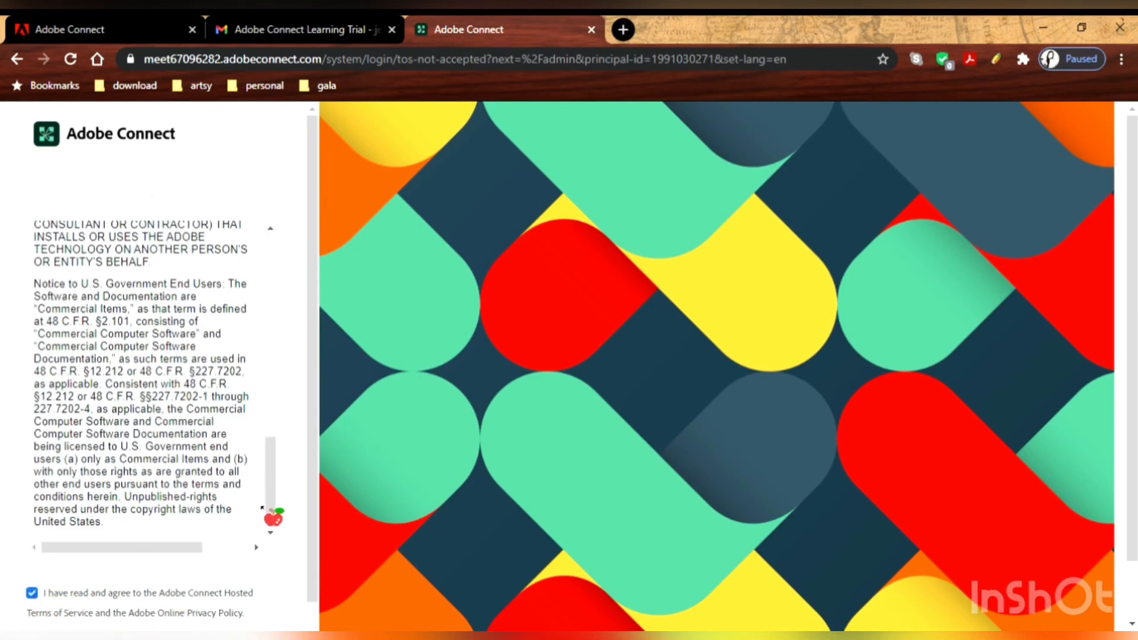
Scroll through the Adobe Connect license terms and accept them.
scroll(266, 516, down, 2)
scroll(315, 534, down, 2)
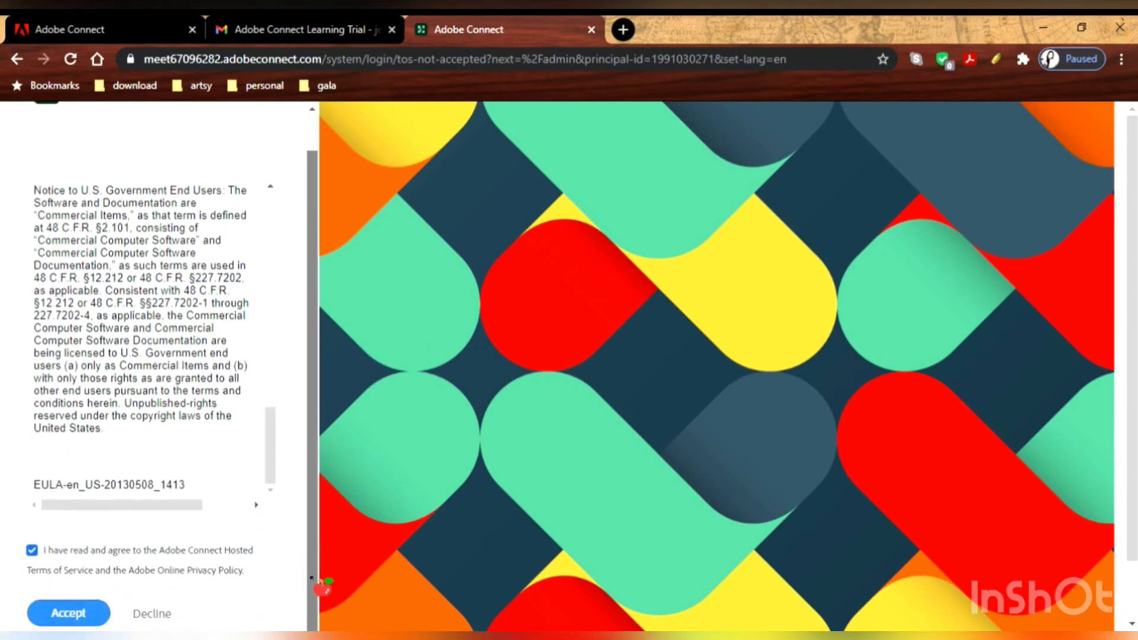
click(86, 576)
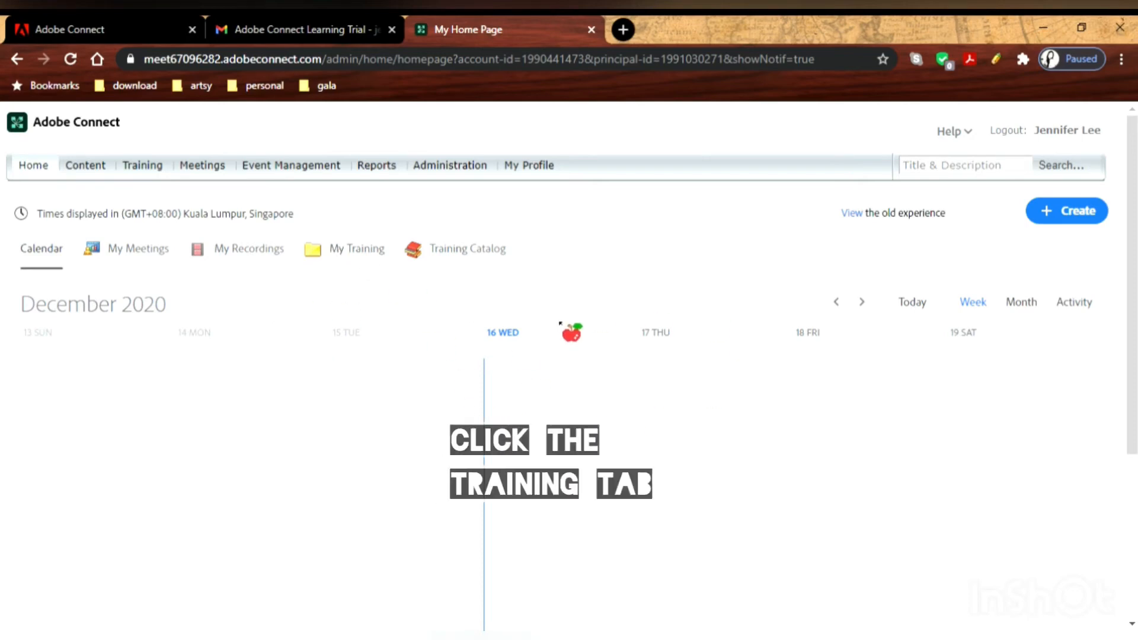
From the Training section's list, start a New Virtual Classroom.
click(349, 248)
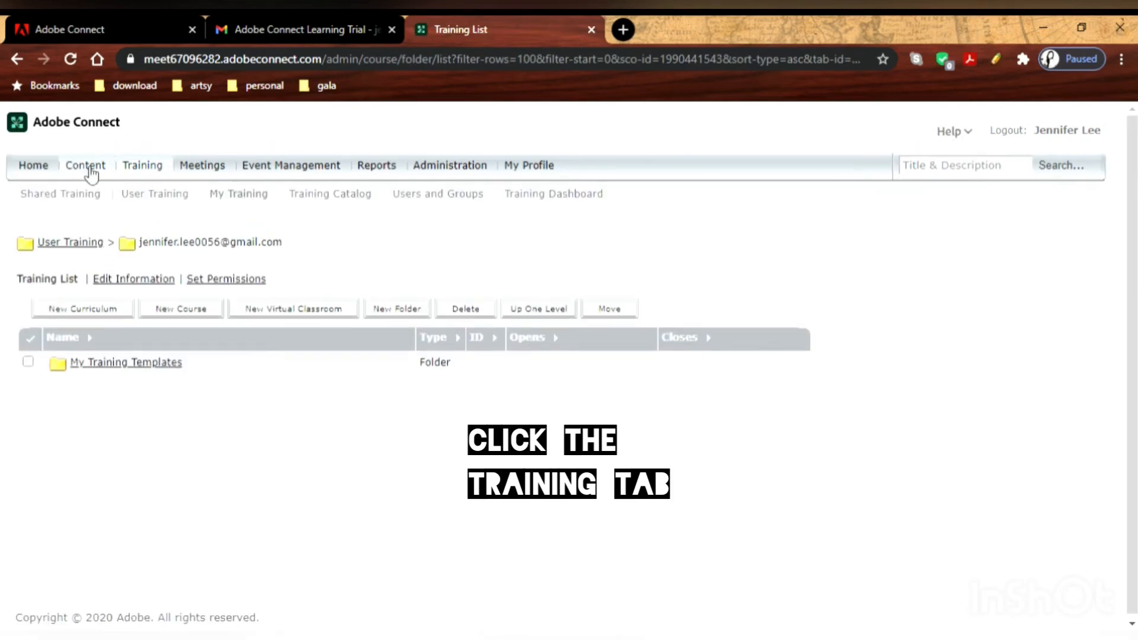
click(158, 172)
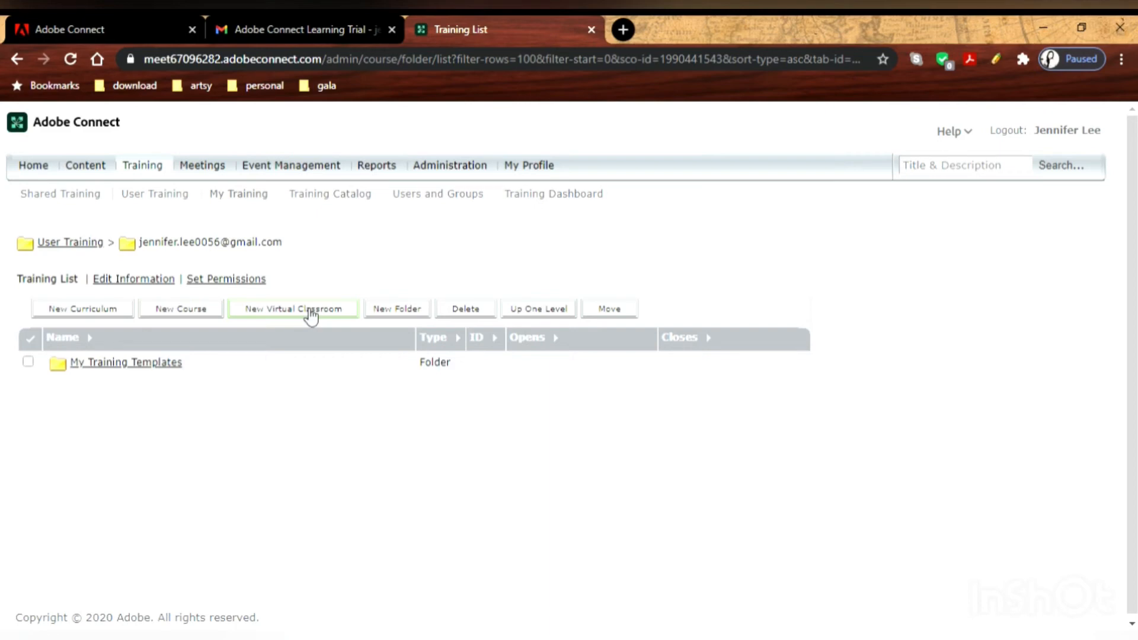
click(311, 317)
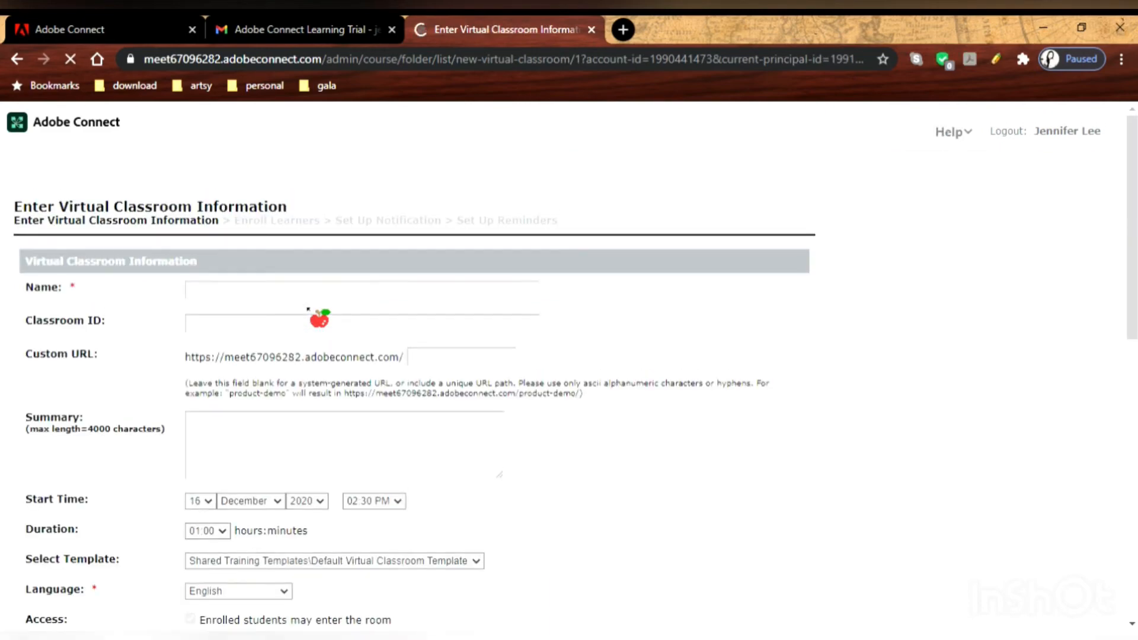
Name the new virtual classroom 'Online Class 101'.
click(307, 296)
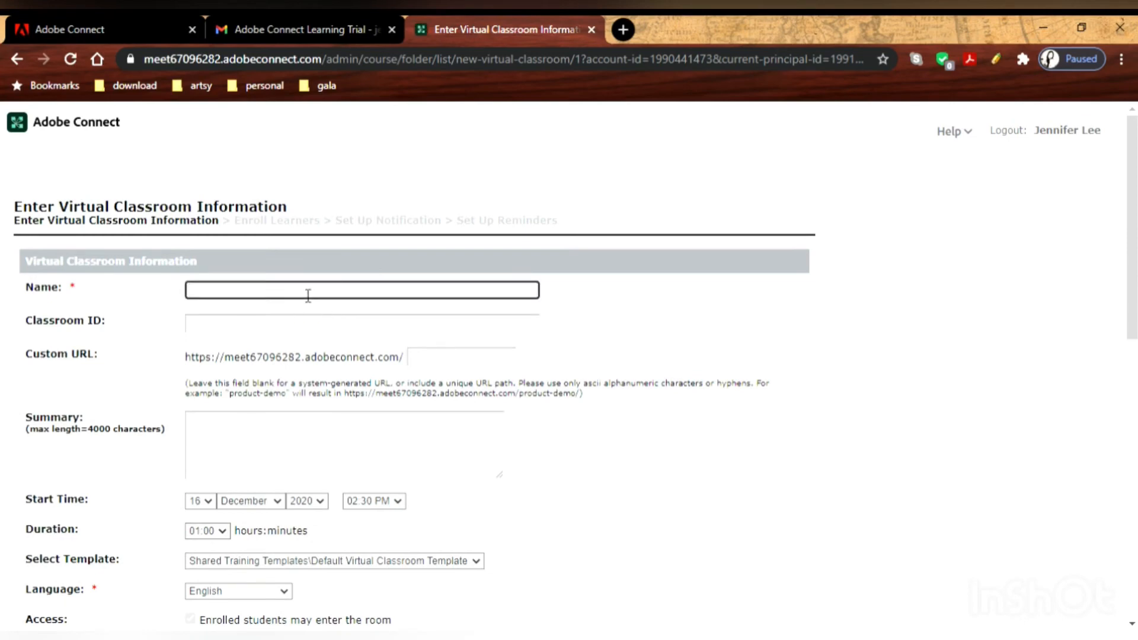
click(703, 280)
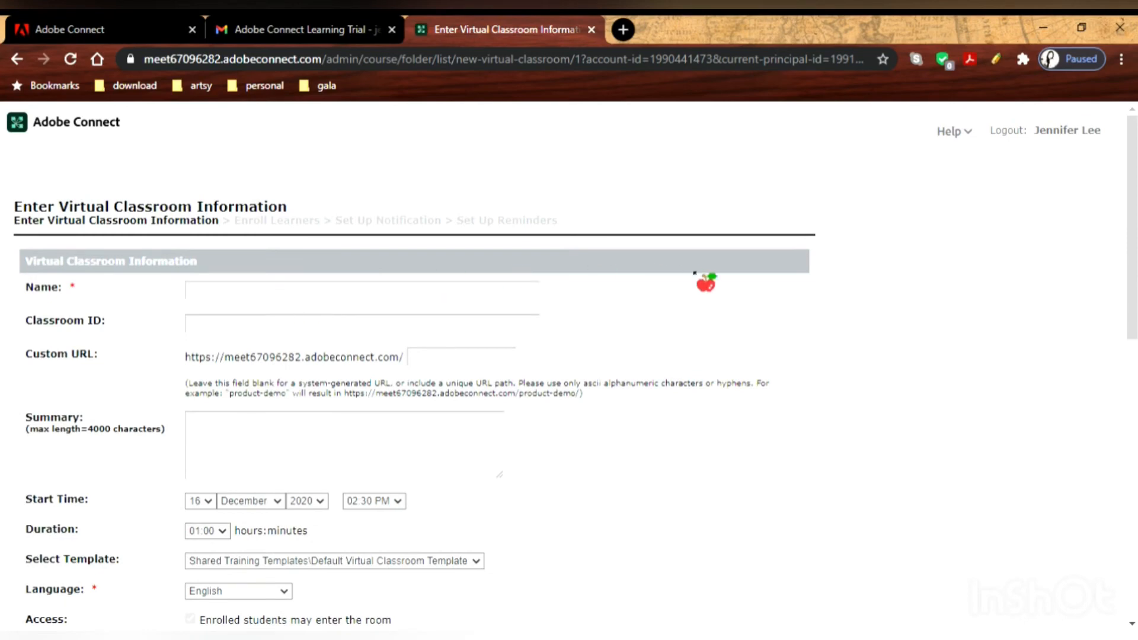
click(415, 293)
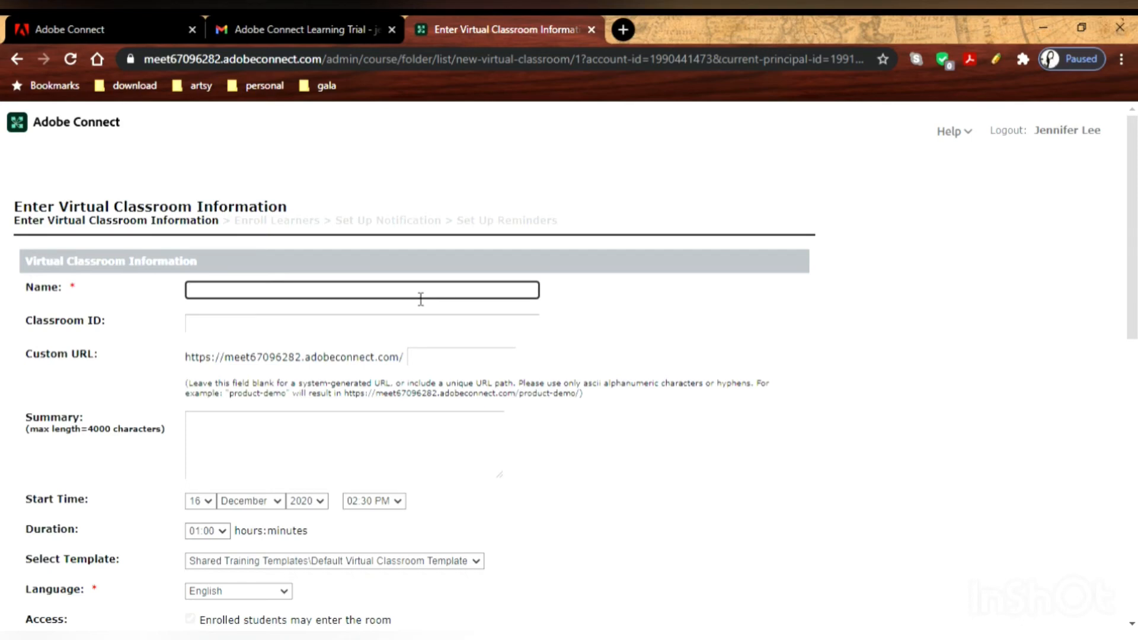
text(Online Class 101)
Enter a custom URL path for the room based on the user's first name.
click(448, 358)
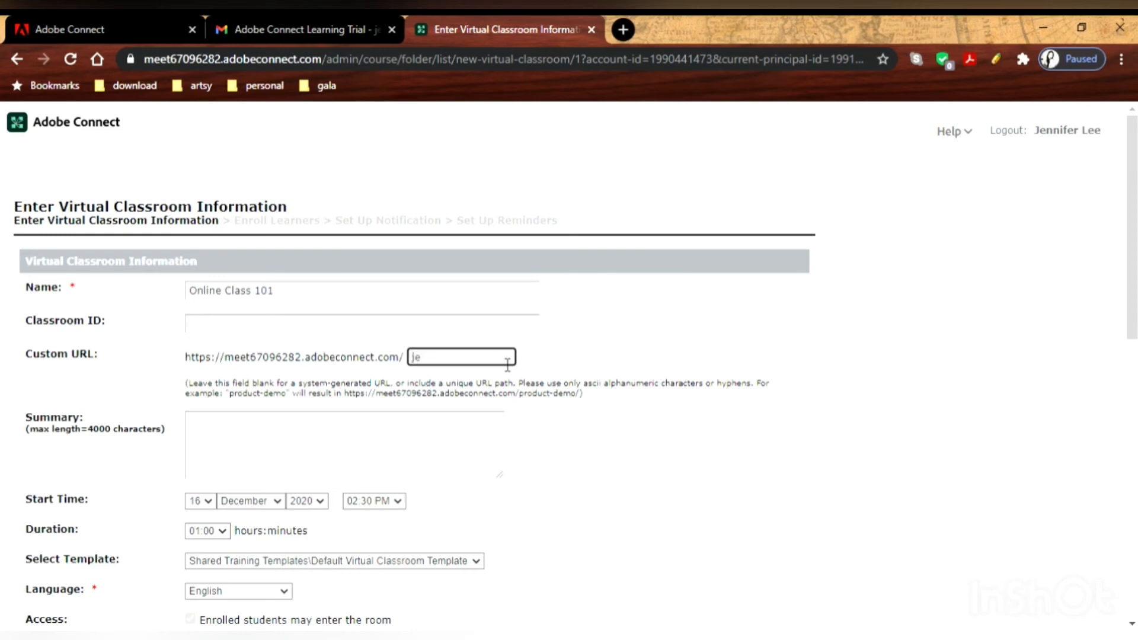
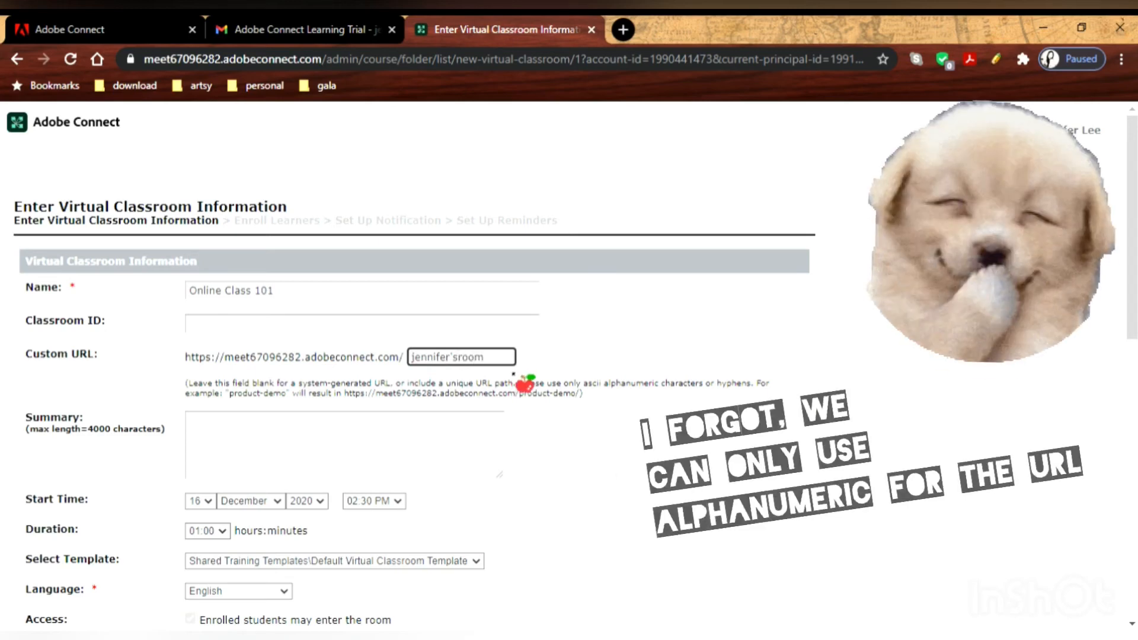
click(433, 445)
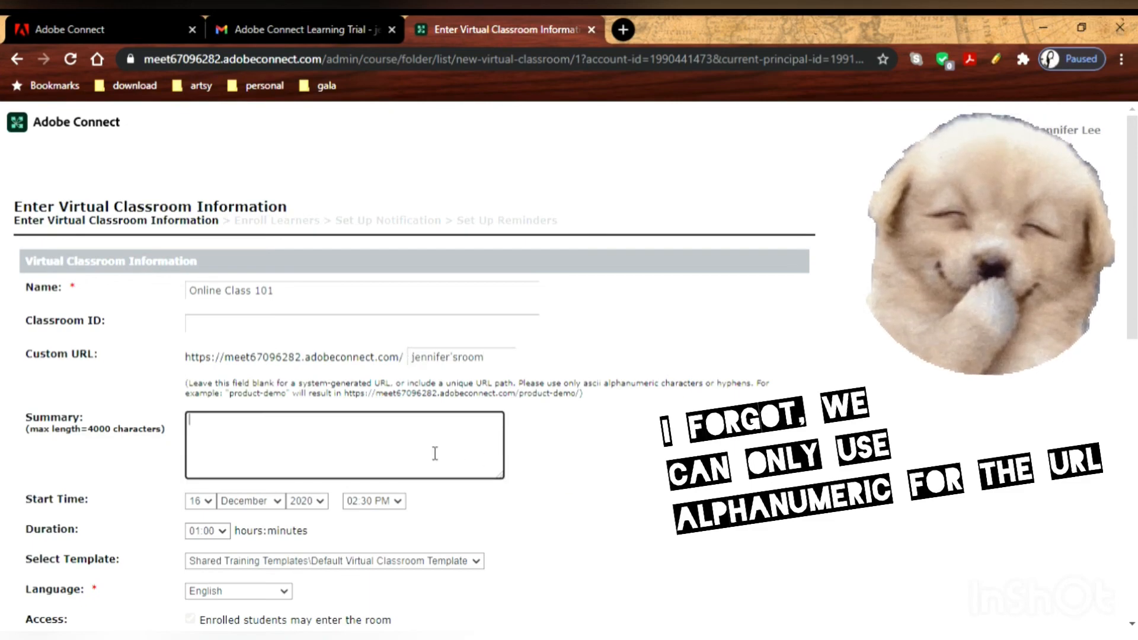
Let anyone with the classroom URL enter the room, then submit the form with Next.
scroll(456, 444, down, 8)
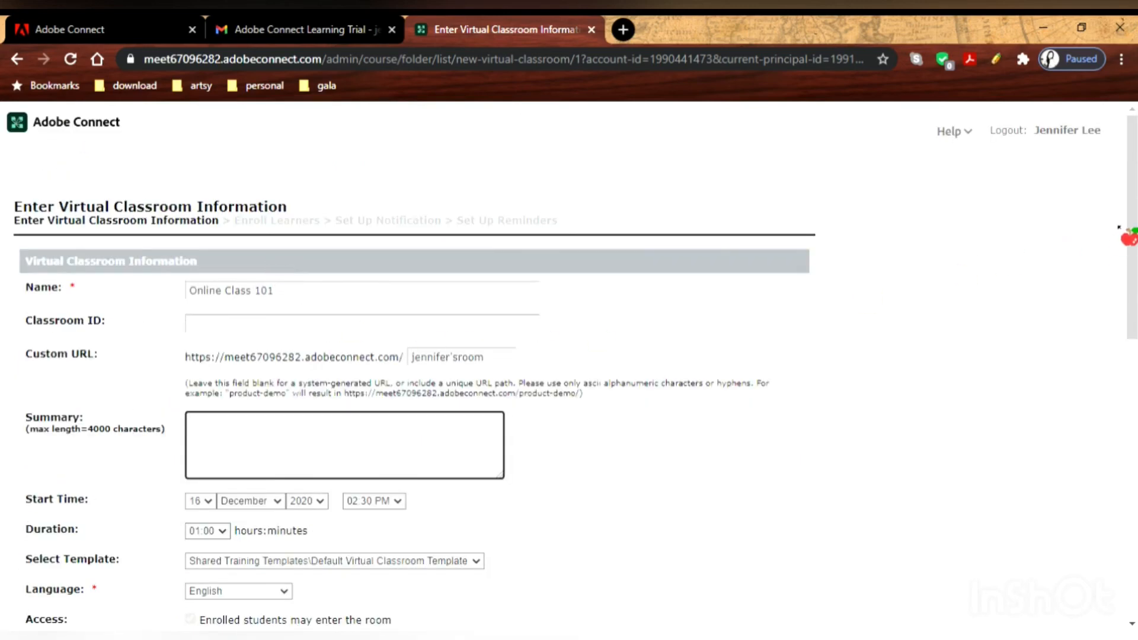
drag(1134, 213, 1137, 307)
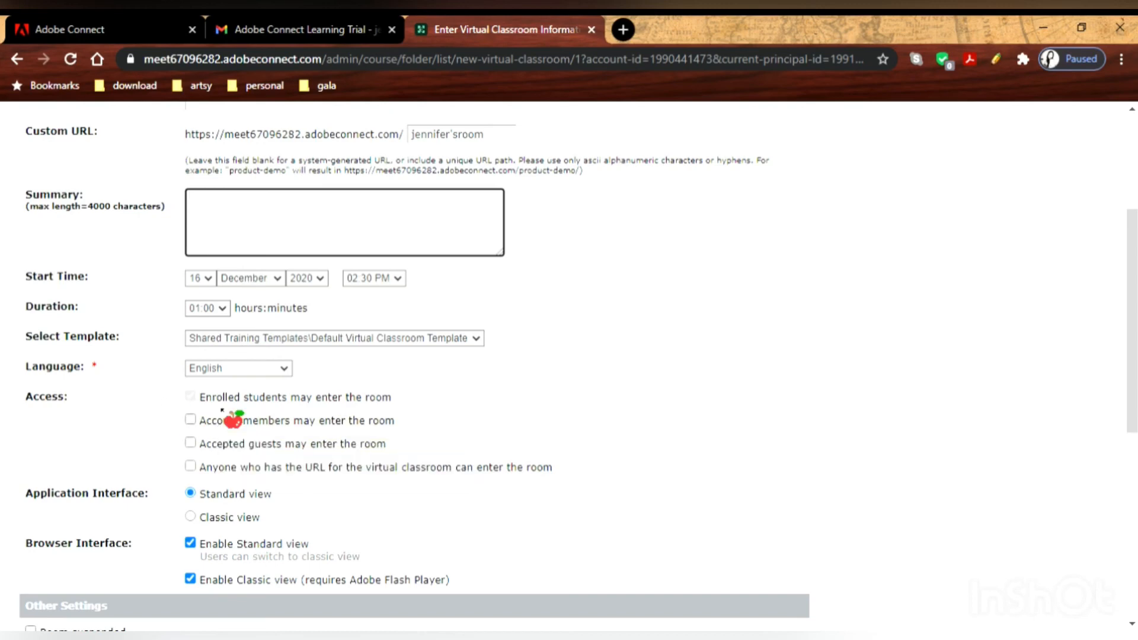
click(190, 466)
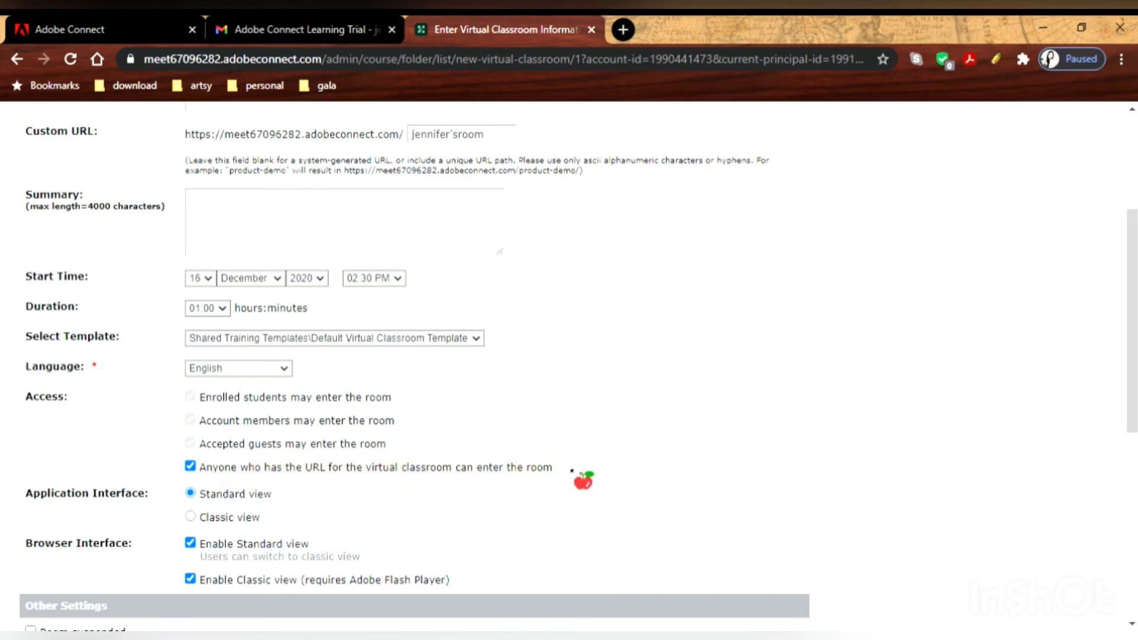
drag(579, 474, 211, 474)
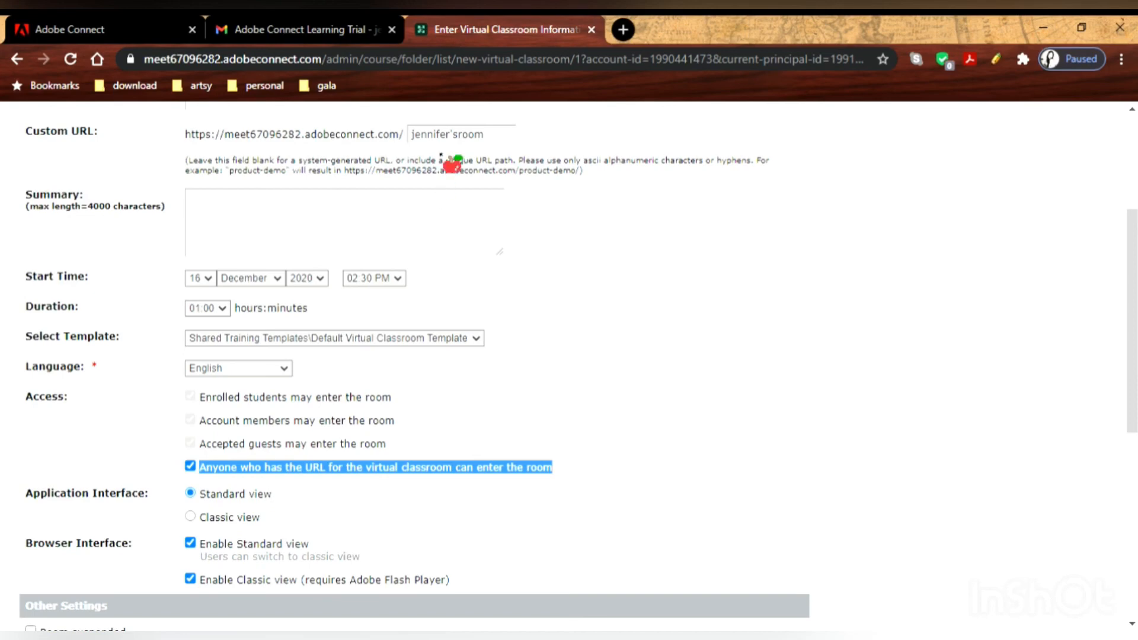
drag(195, 136, 465, 368)
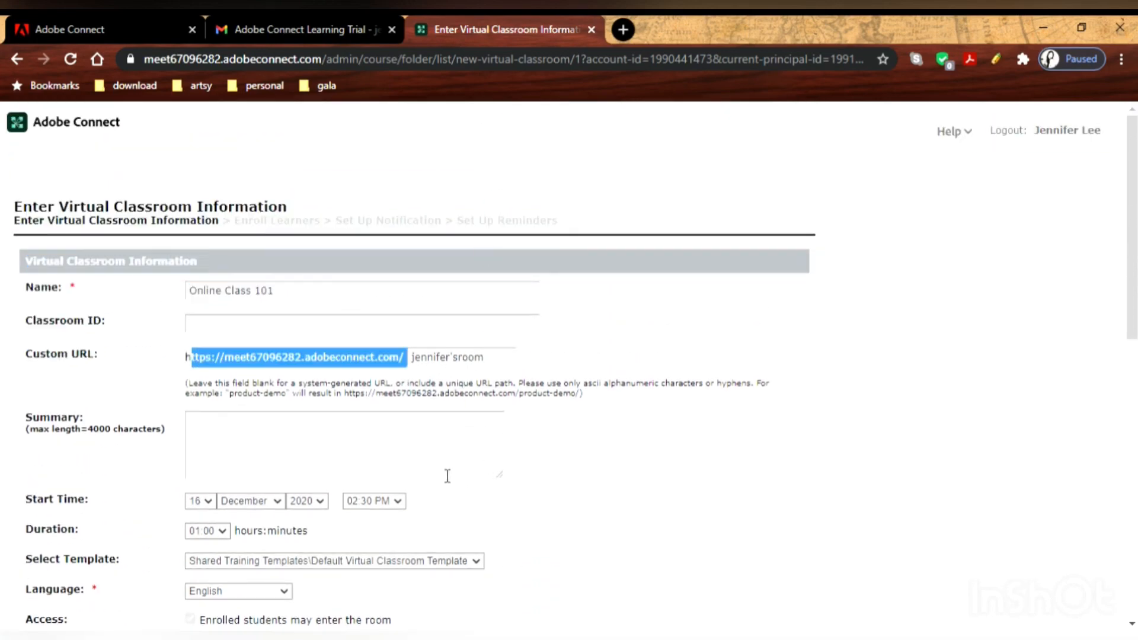
click(427, 469)
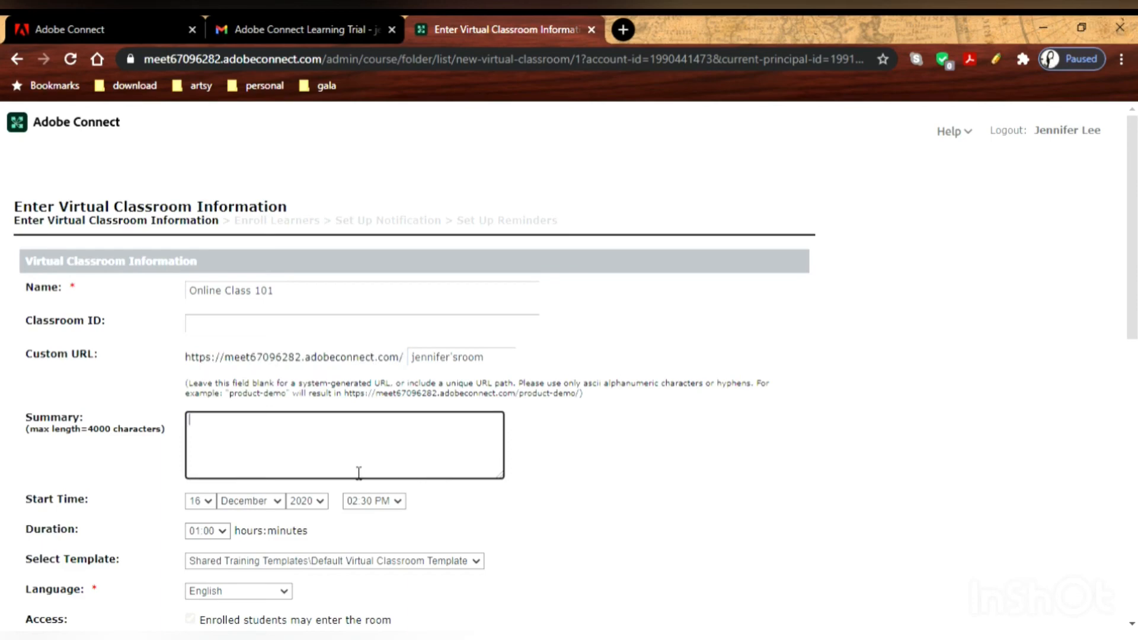
scroll(356, 472, down, 10)
scroll(355, 467, up, 8)
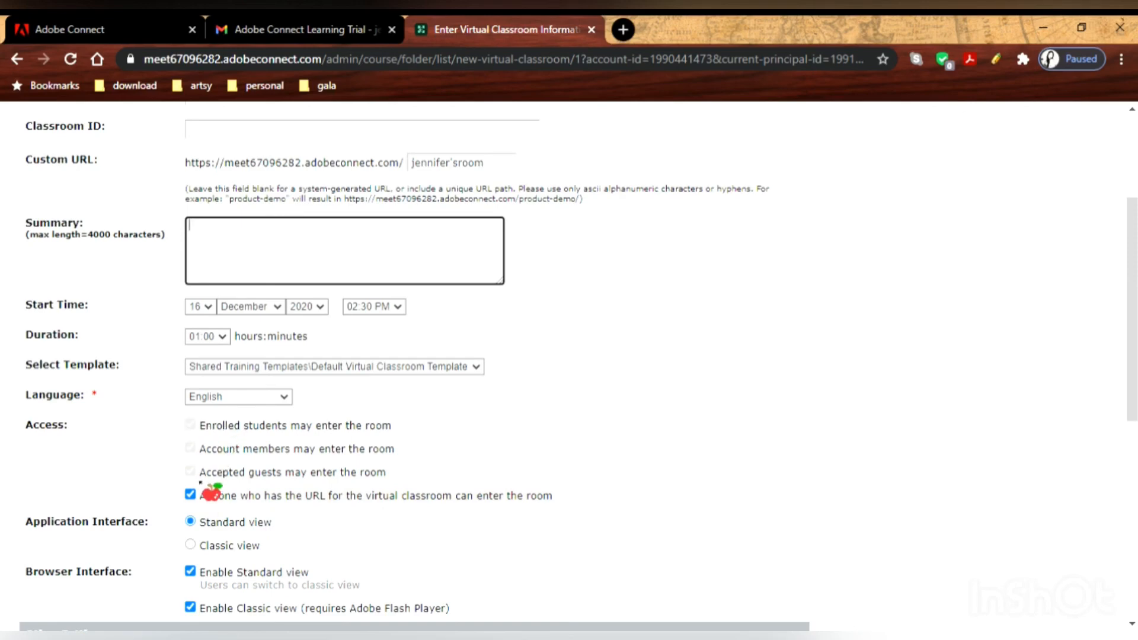
click(340, 276)
scroll(563, 510, down, 8)
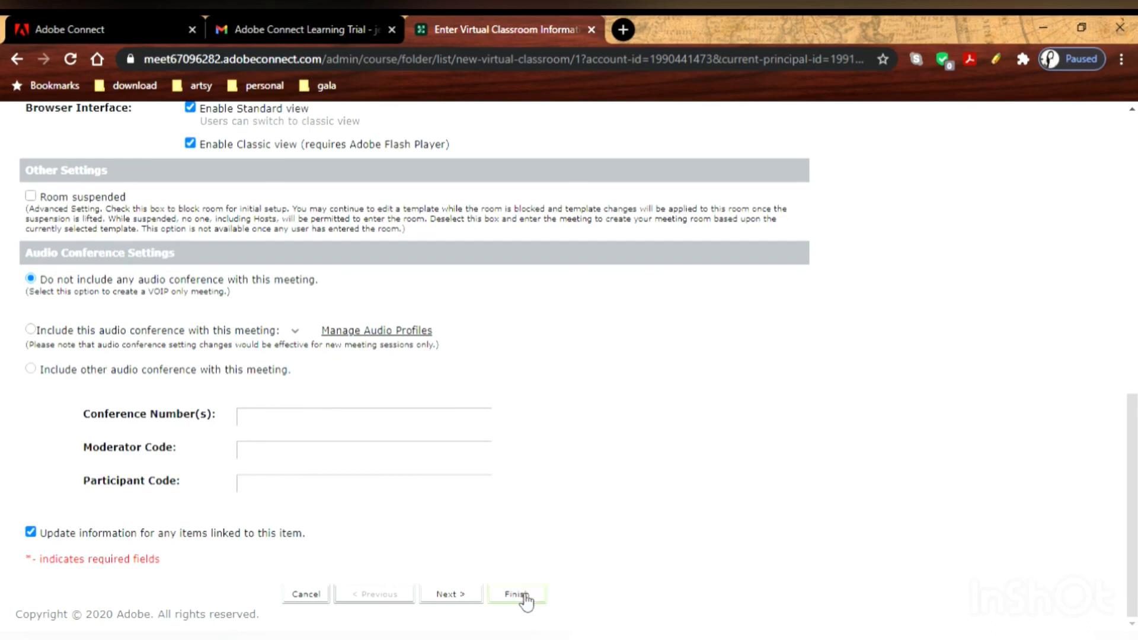
click(461, 602)
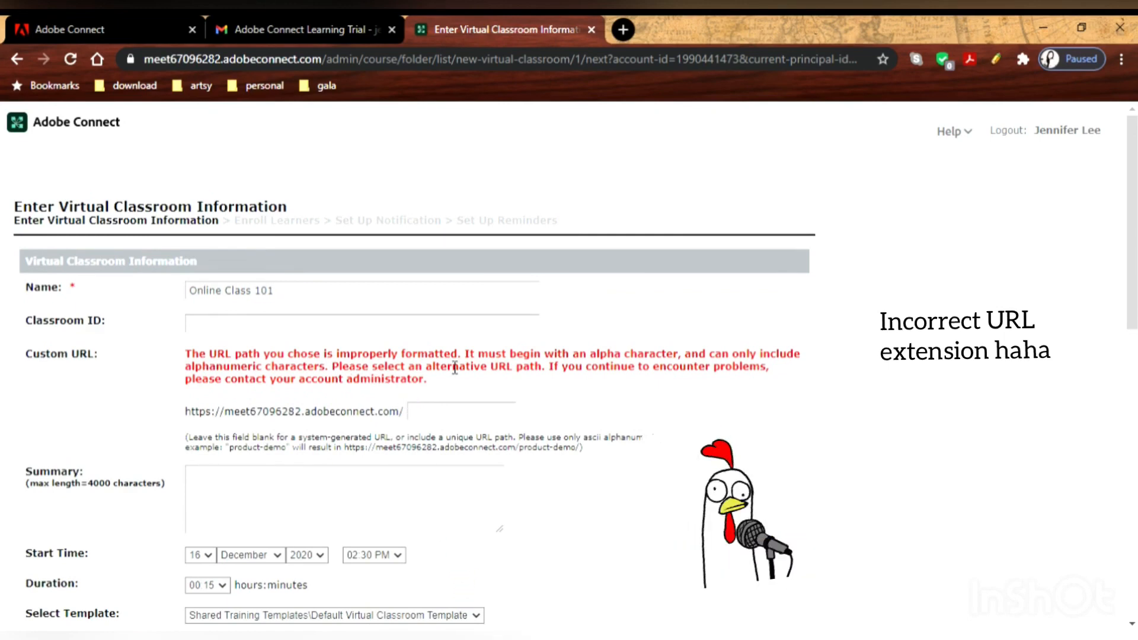
Retype the custom URL as a letters-only path from the user's first name and resubmit.
click(464, 414)
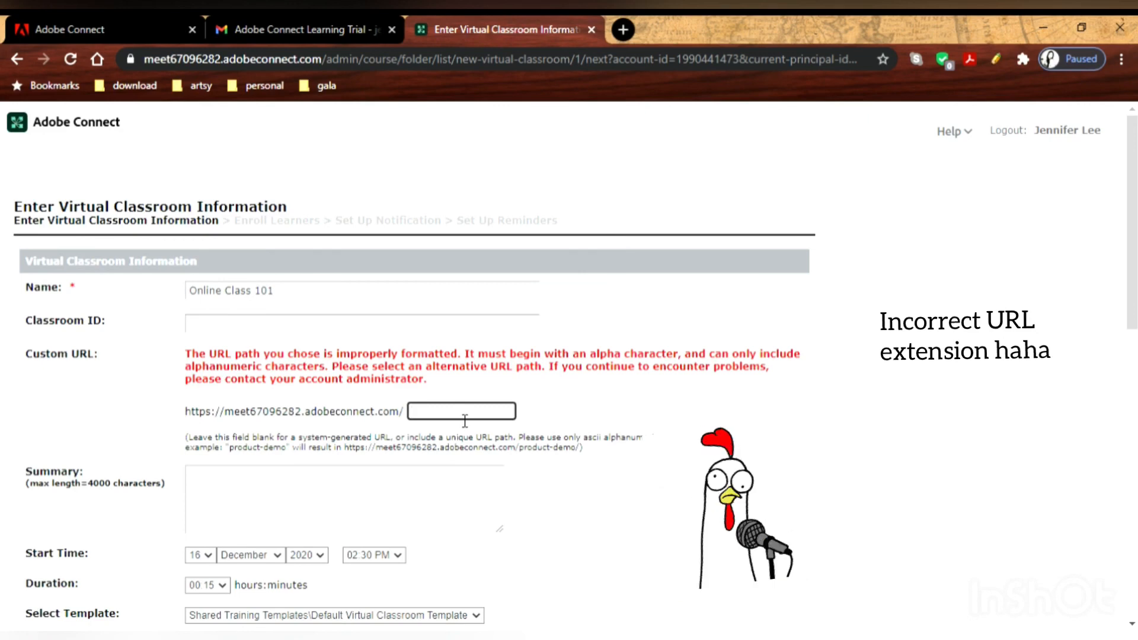
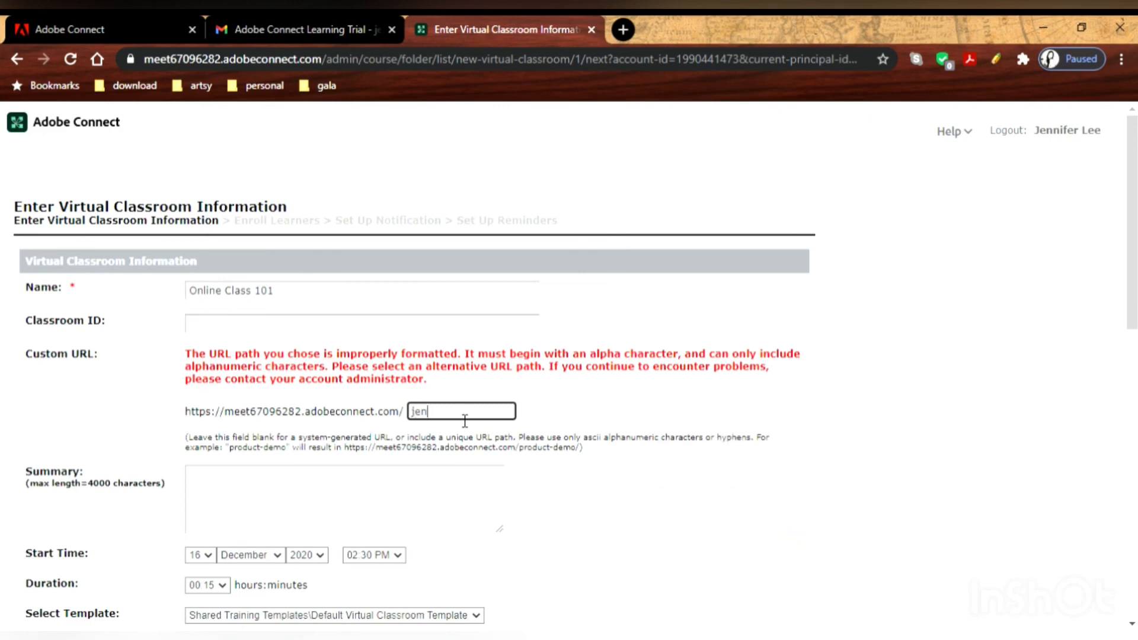
click(466, 421)
click(583, 527)
scroll(583, 533, down, 10)
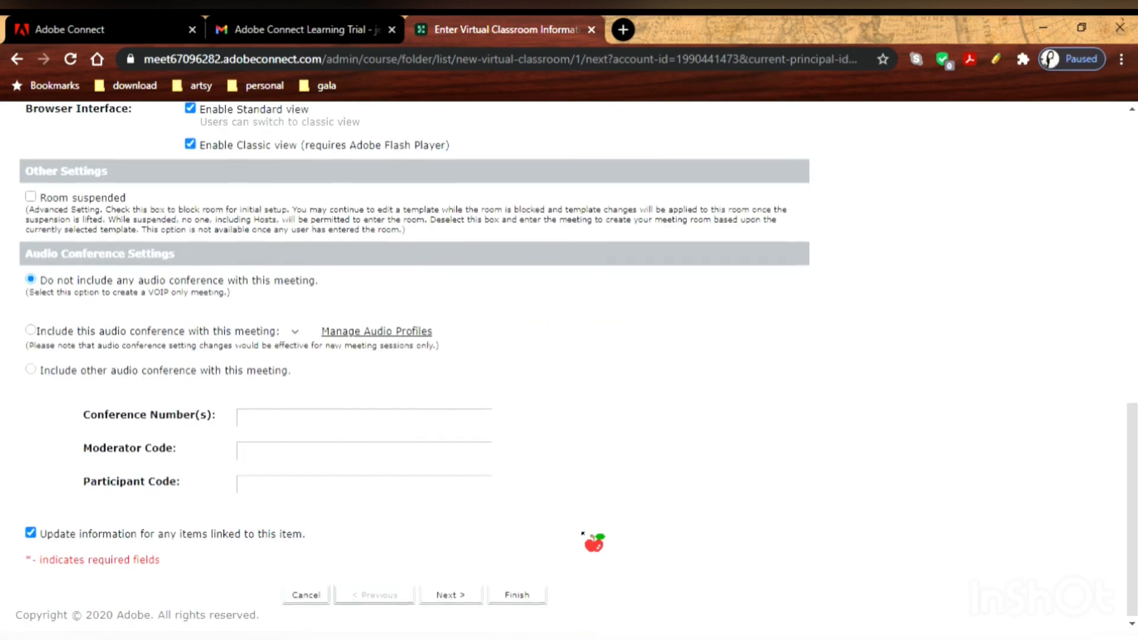
scroll(474, 468, up, 8)
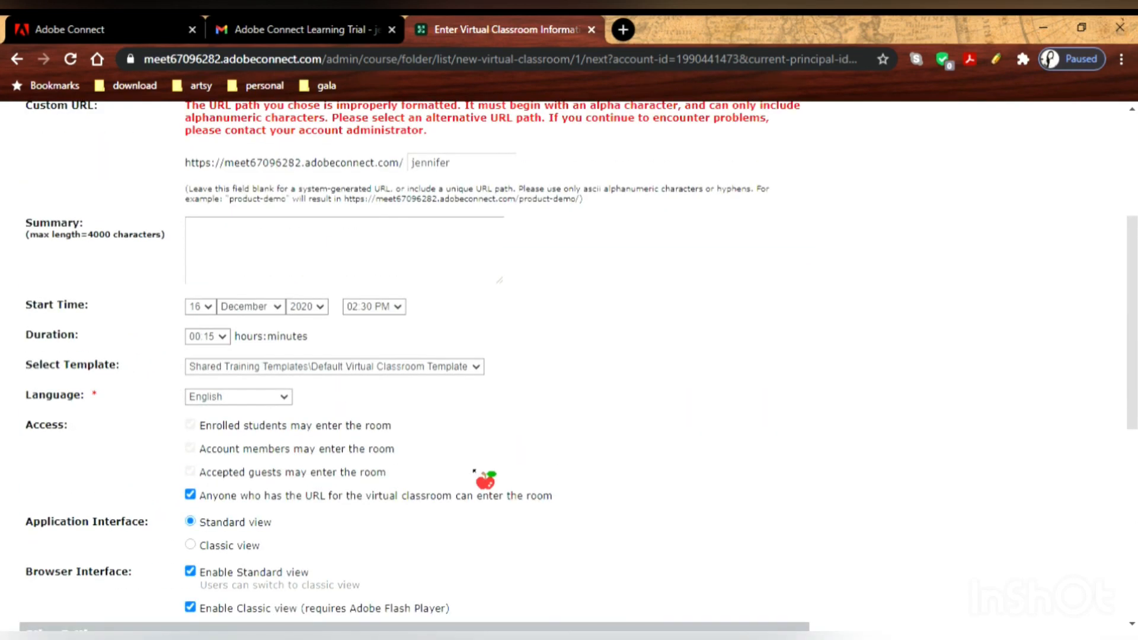
scroll(474, 471, down, 8)
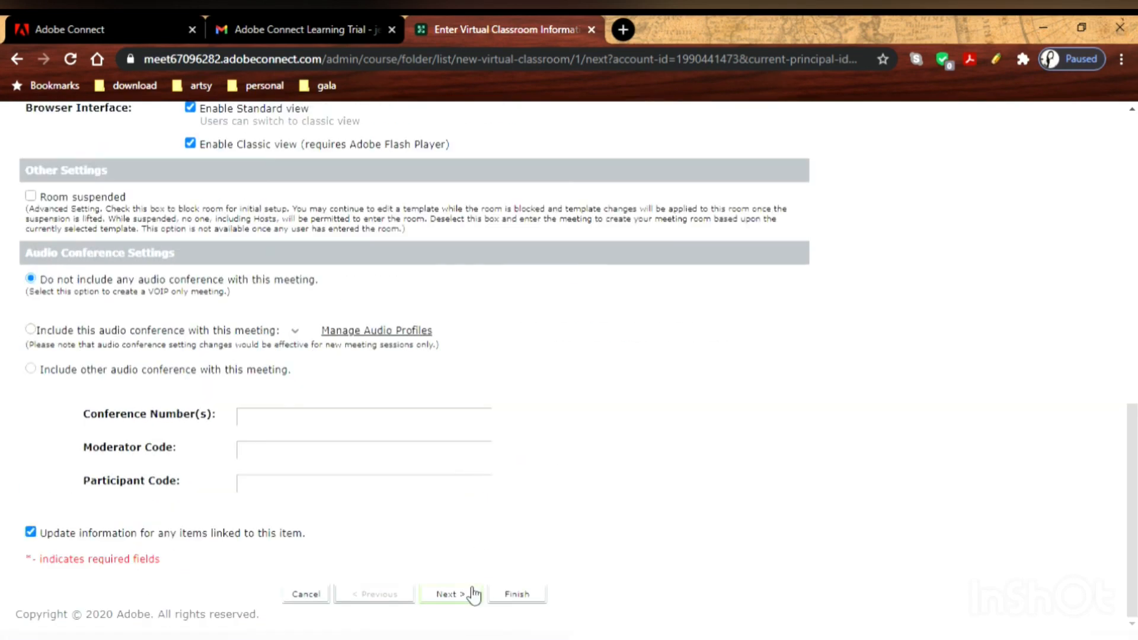
click(442, 593)
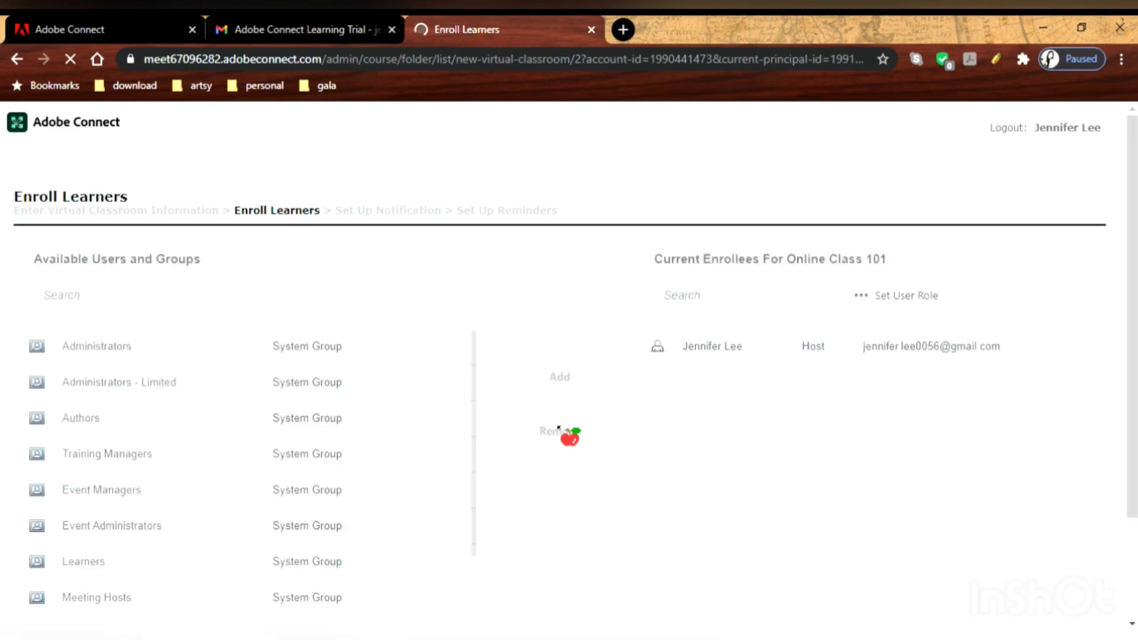
Keep default enrollment, notification and reminder settings and finish creating Online Class 101.
scroll(599, 454, down, 3)
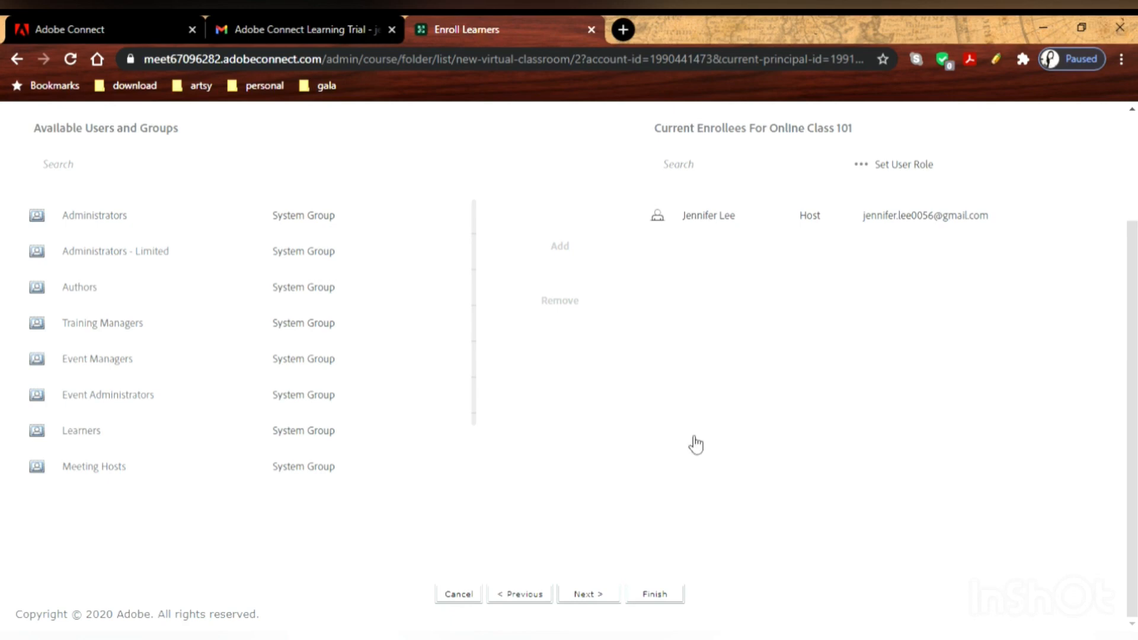
click(597, 602)
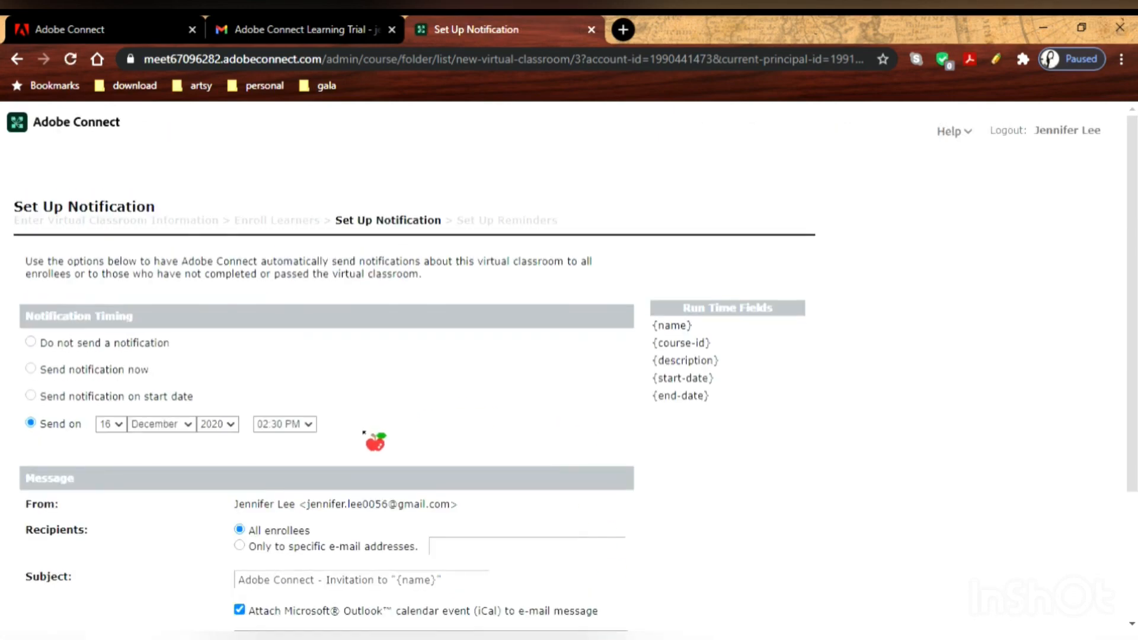
scroll(363, 434, down, 3)
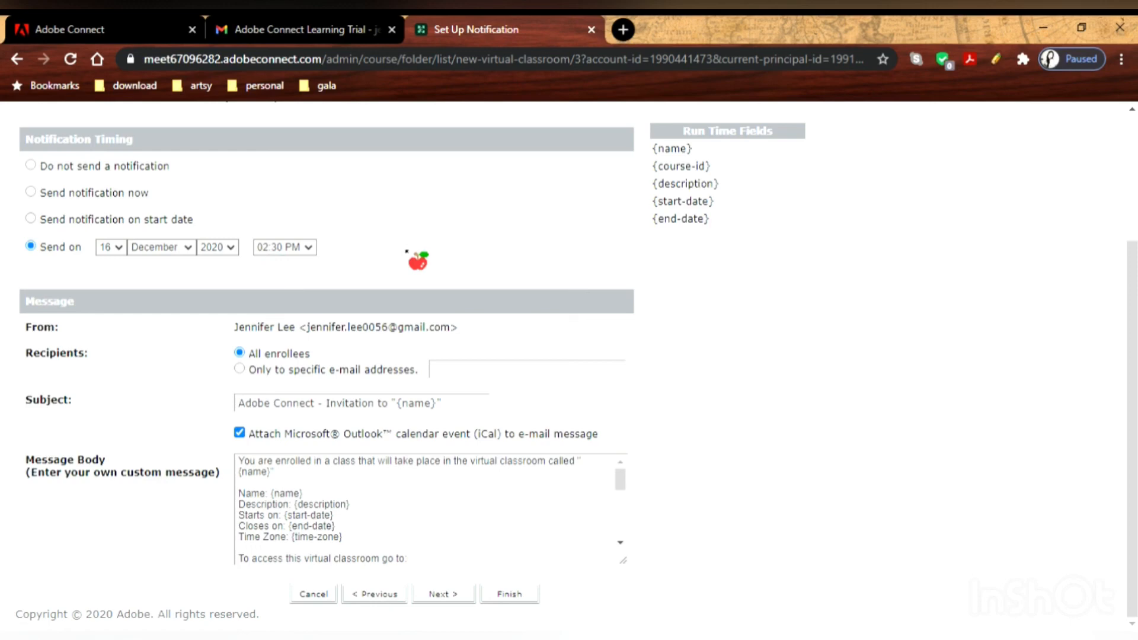
click(443, 594)
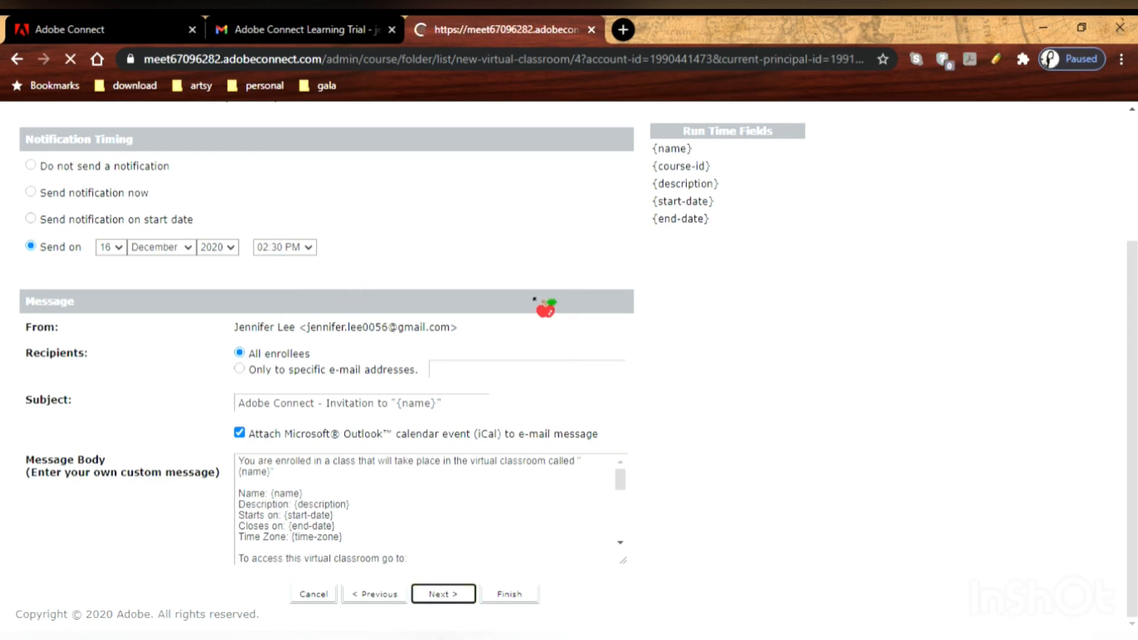
scroll(516, 373, down, 3)
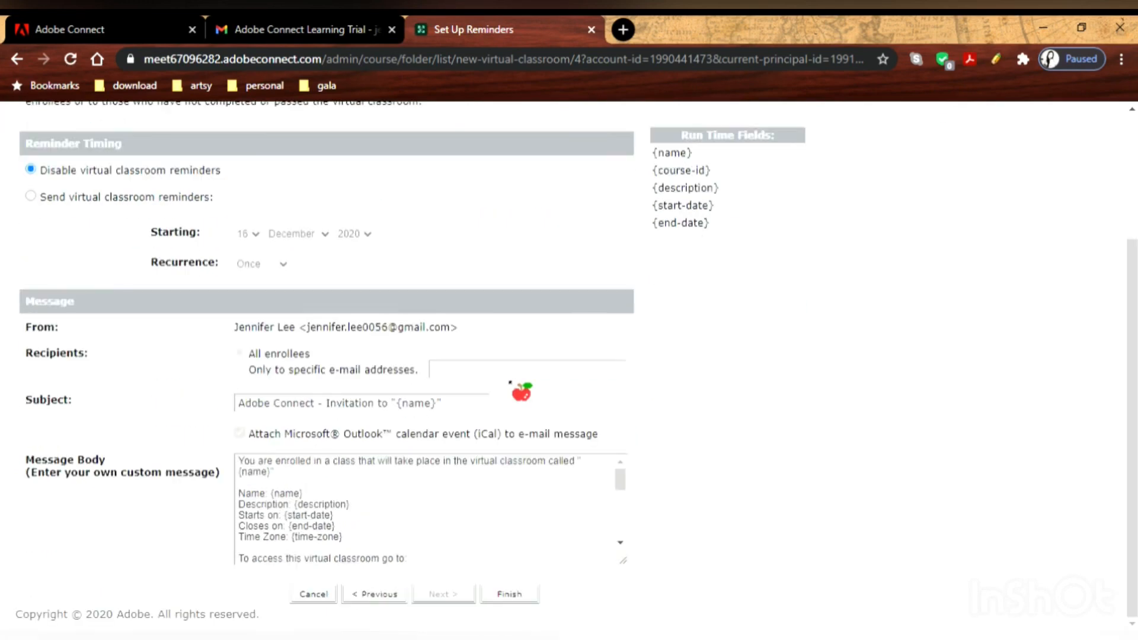
click(508, 596)
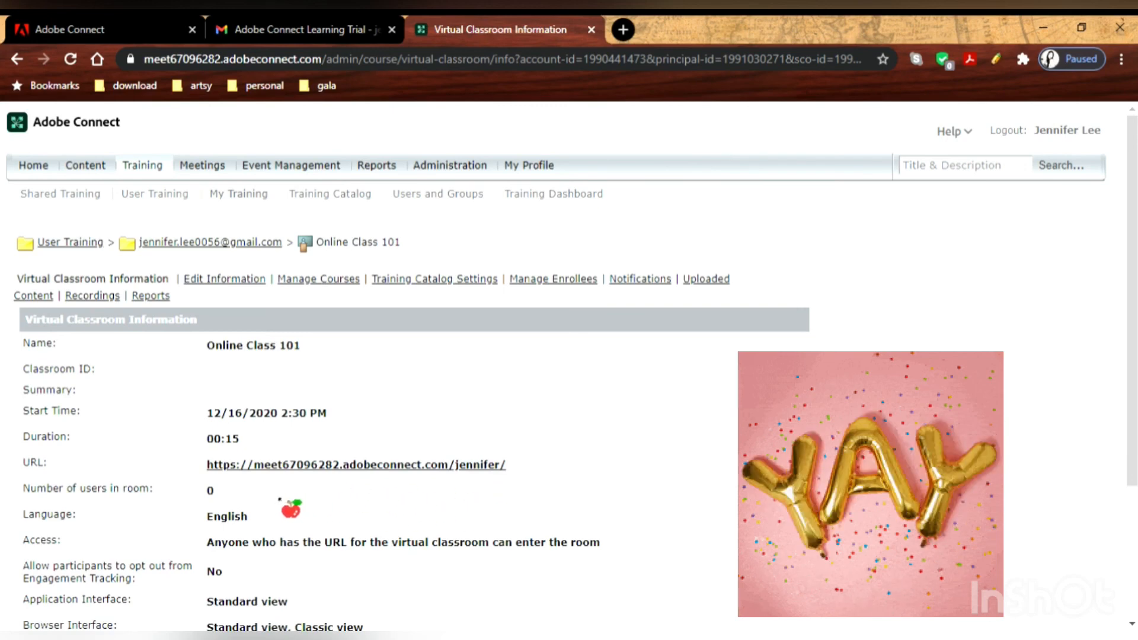
Copy the Online Class 101 classroom URL and open a new browser tab.
drag(508, 465, 226, 479)
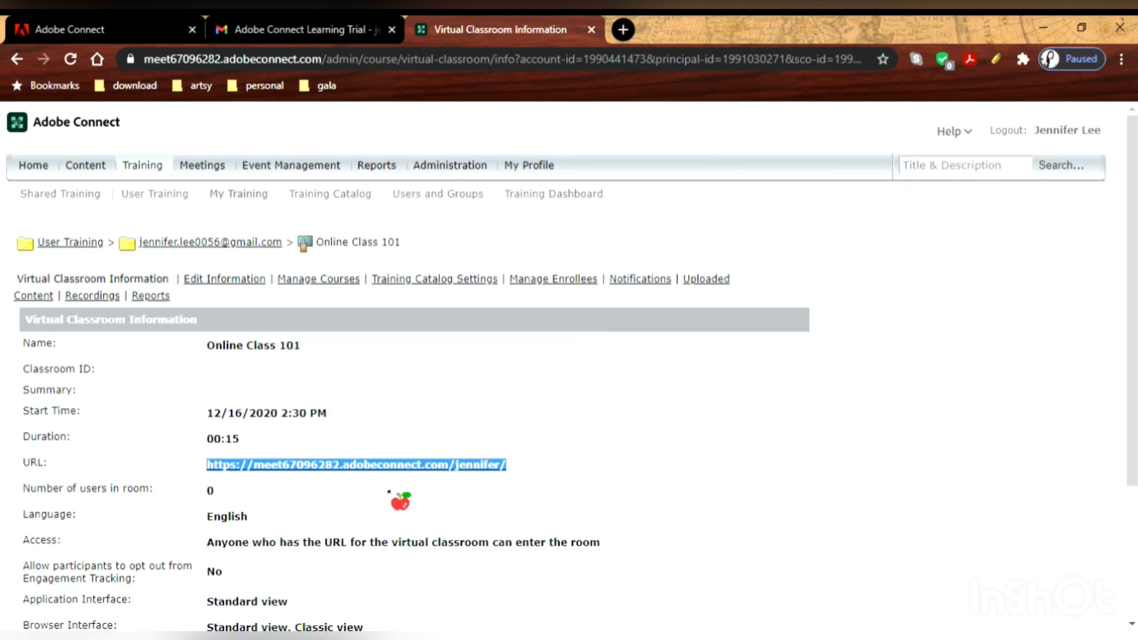
click(622, 29)
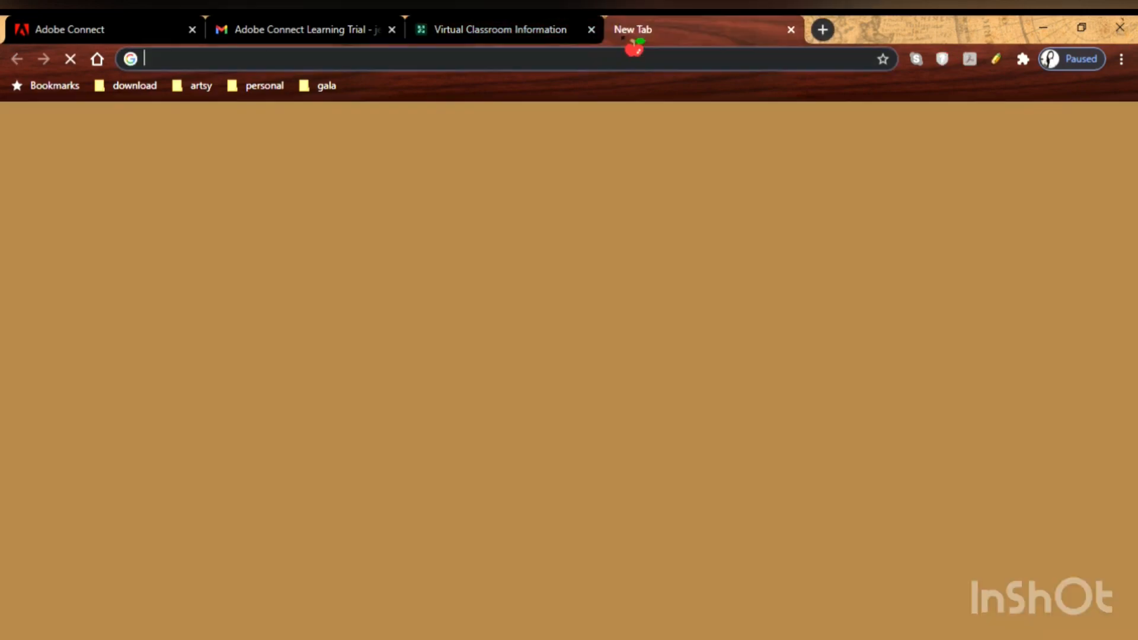
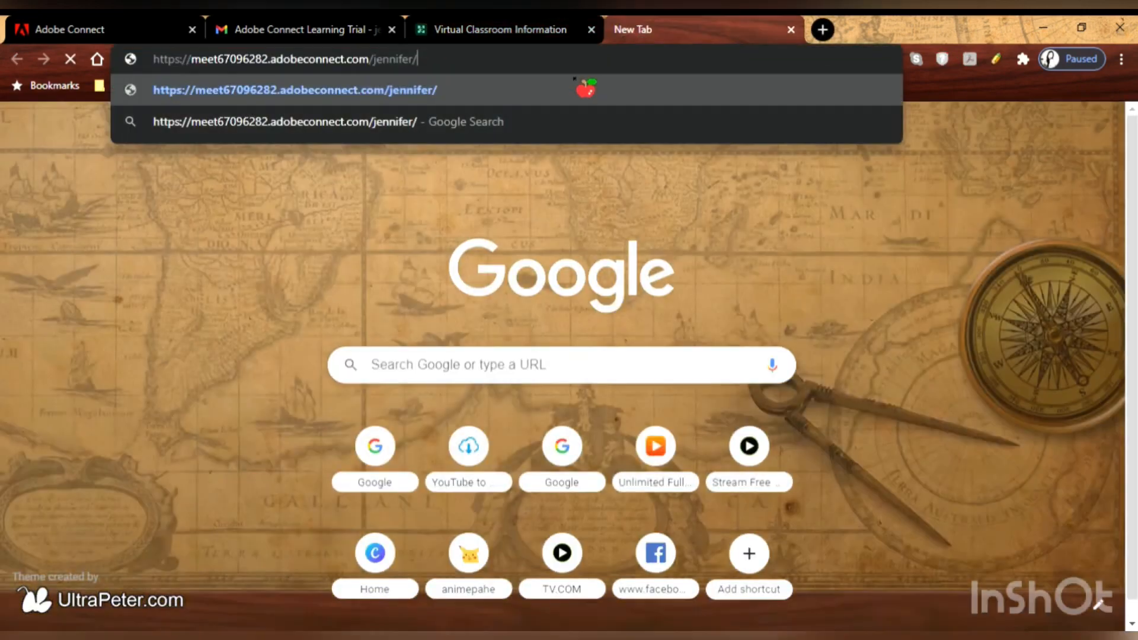
Load the pasted classroom URL and launch the room in the Adobe Connect application.
key(Return)
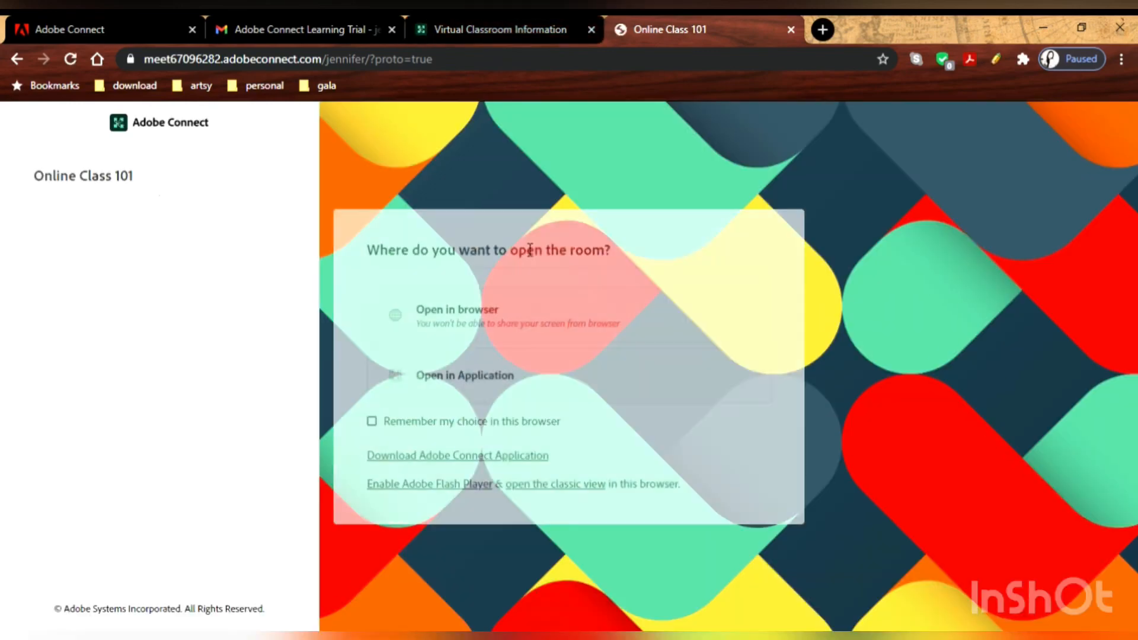
click(557, 384)
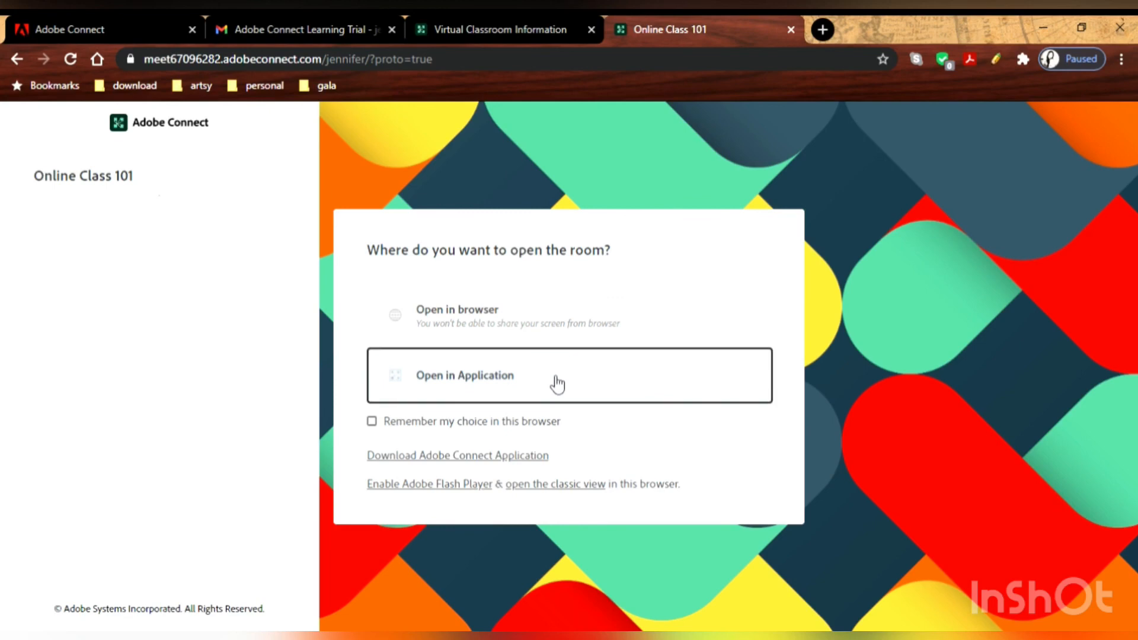
click(557, 384)
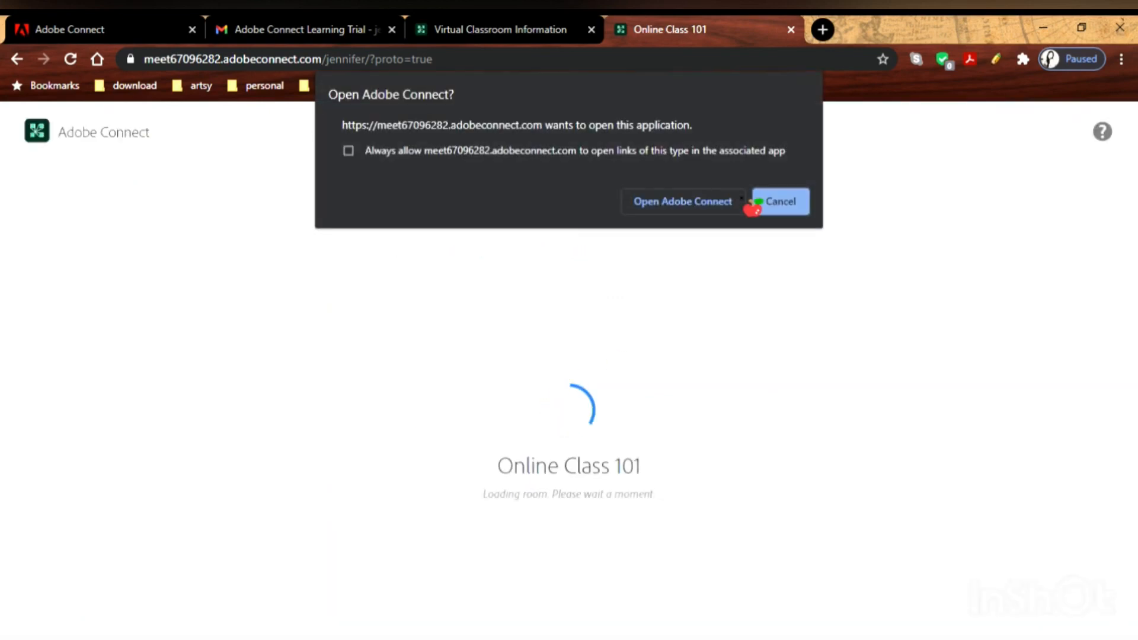